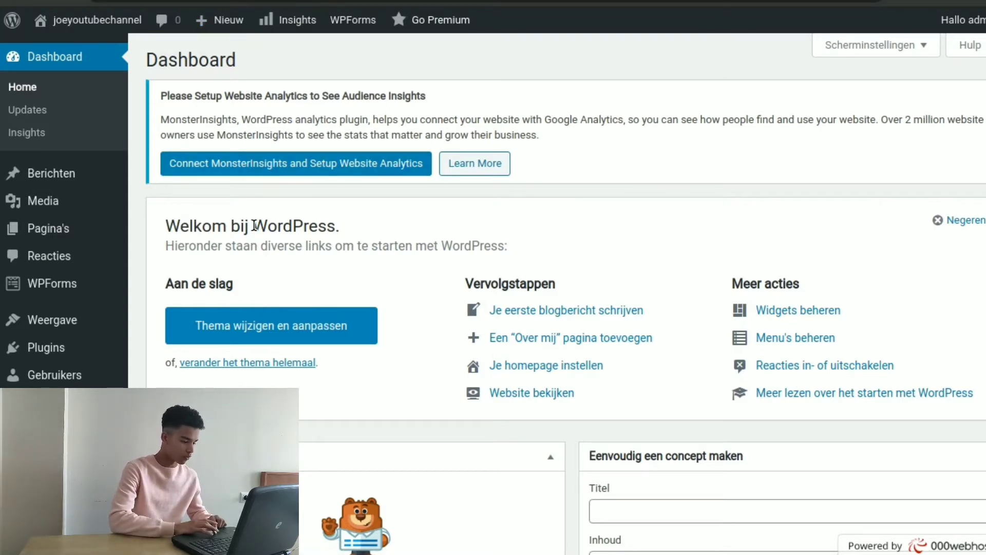
drag(254, 225, 373, 220)
click(373, 220)
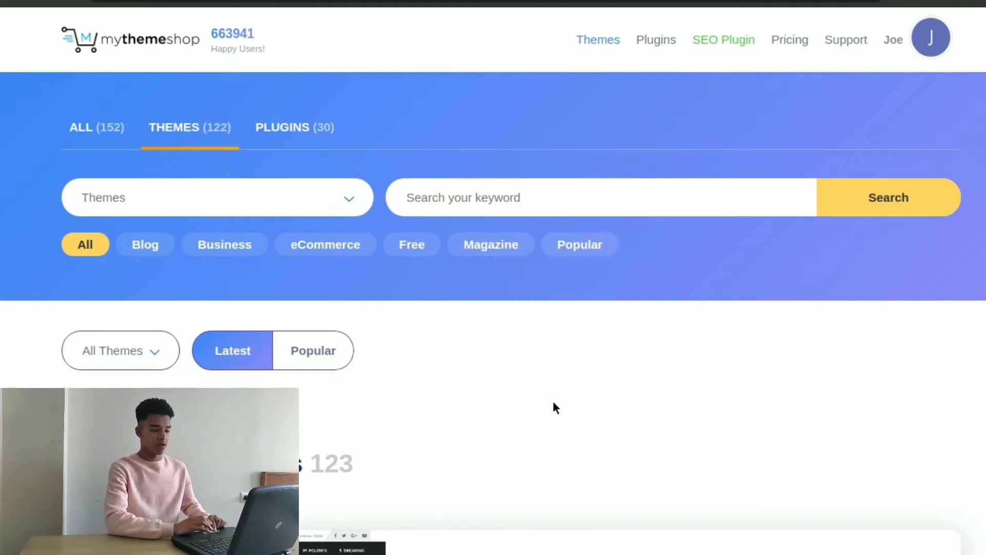
Open the MyThemeShop home page and look over the Popular Premium WordPress Themes section.
click(161, 43)
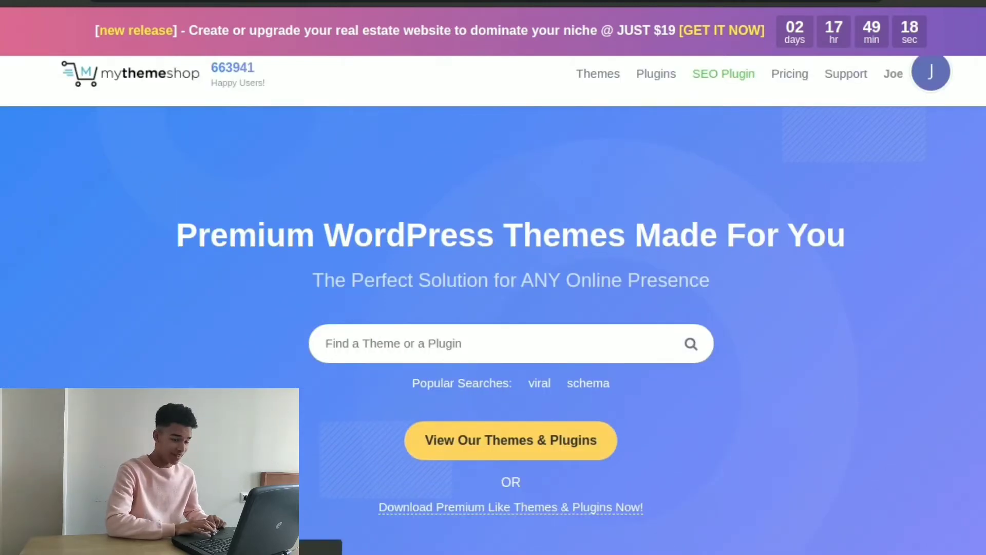
scroll(493, 309, down, 3)
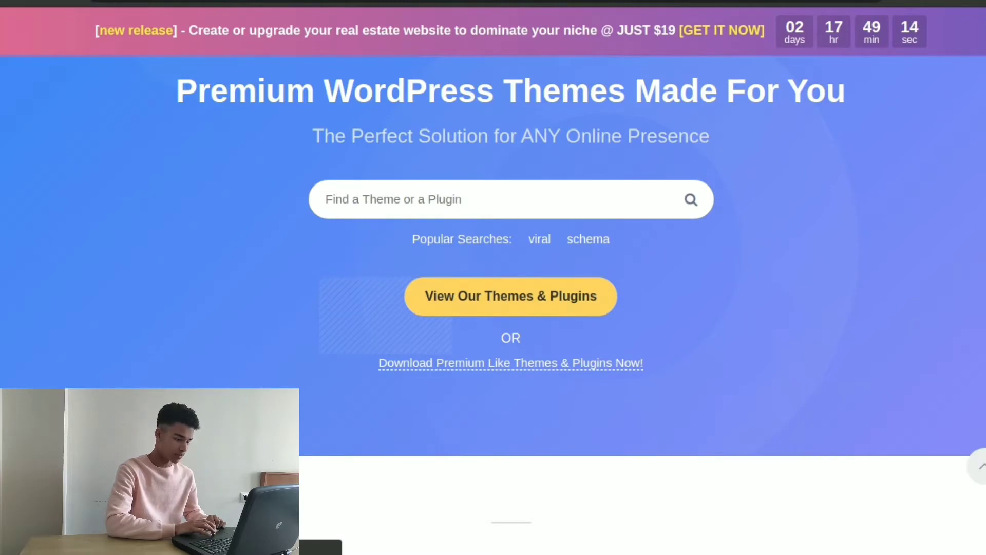
scroll(573, 287, up, 1)
scroll(493, 277, down, 5)
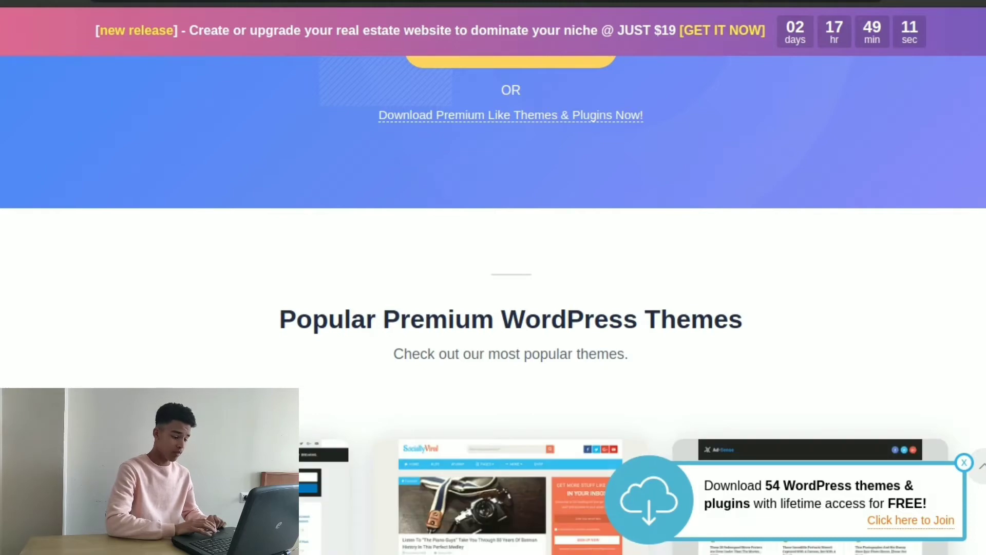
scroll(493, 308, down, 4)
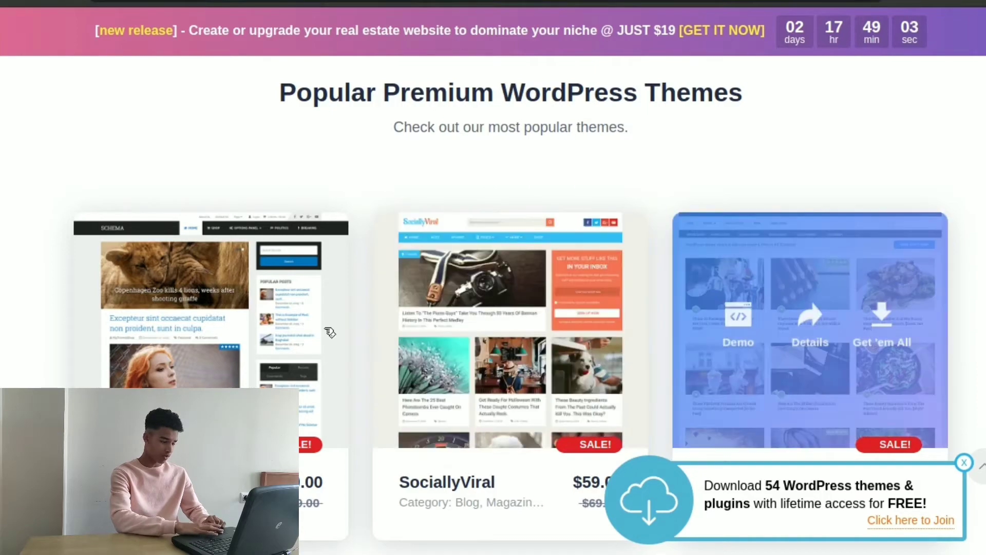
scroll(493, 277, up, 9)
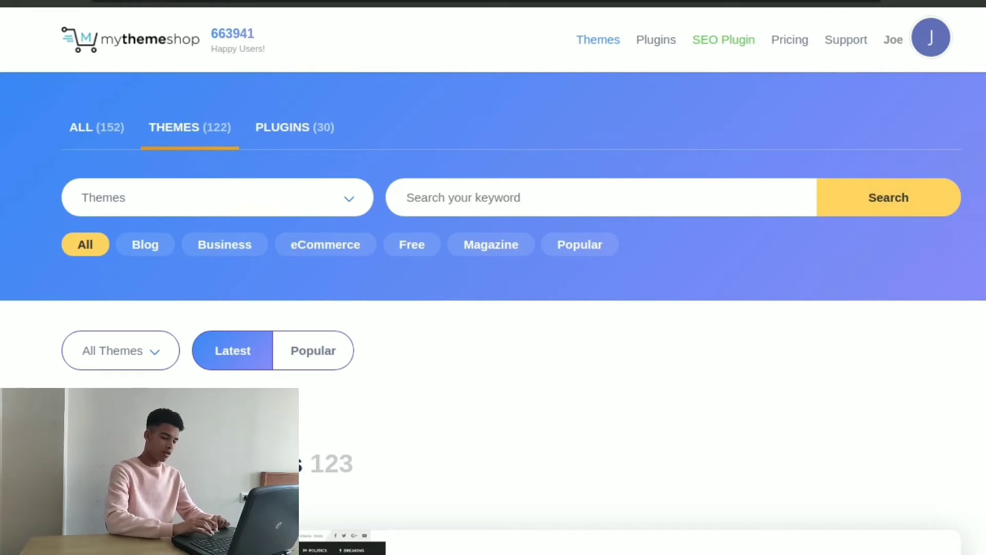
Browse the MyThemeShop theme catalogue and open the product page of the Local Citation theme.
scroll(514, 277, down, 1)
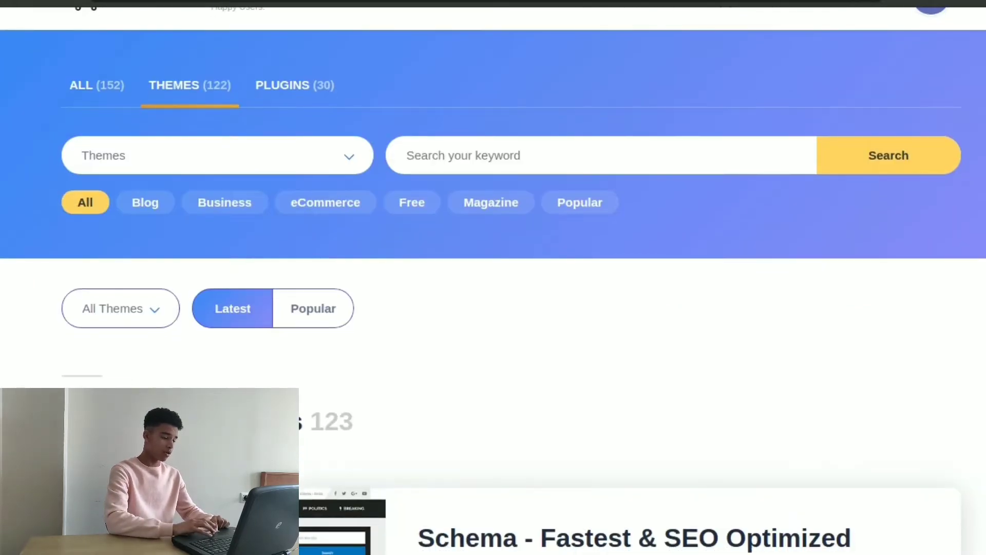
scroll(493, 277, up, 1)
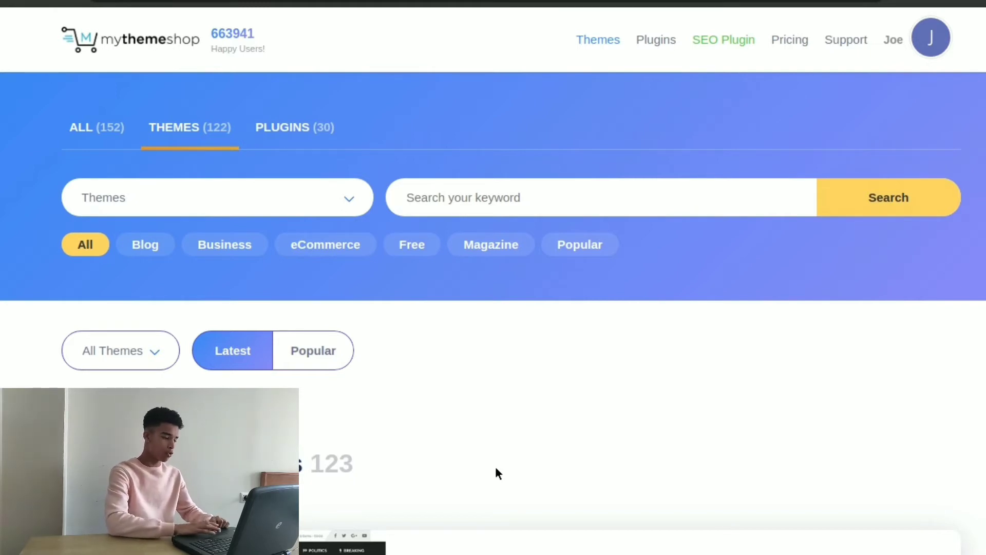
scroll(493, 280, down, 5)
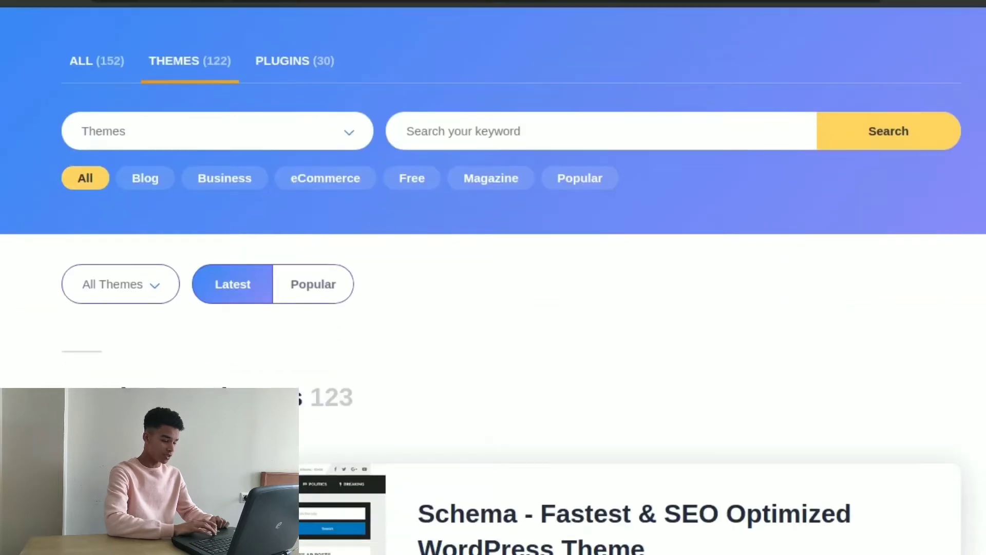
scroll(494, 277, down, 2)
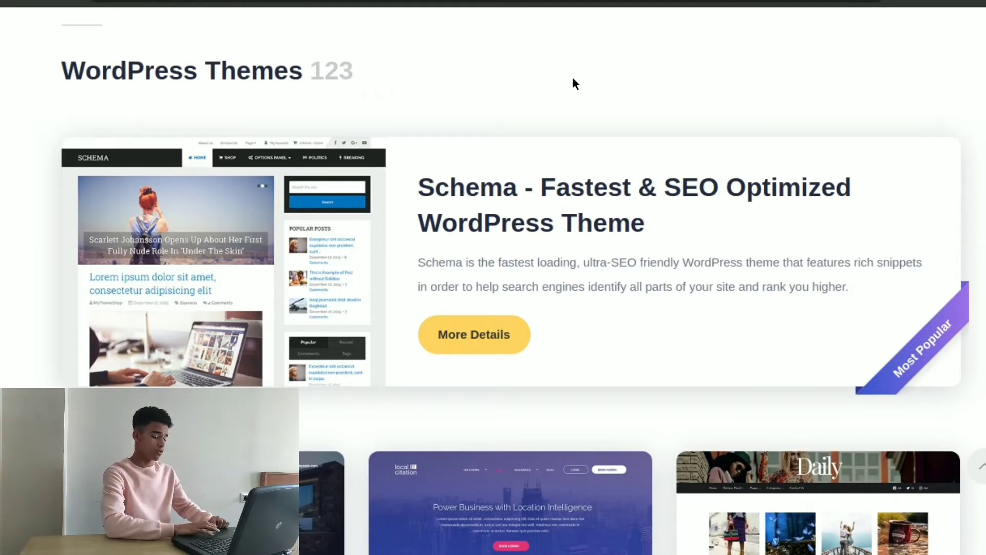
scroll(511, 281, down, 5)
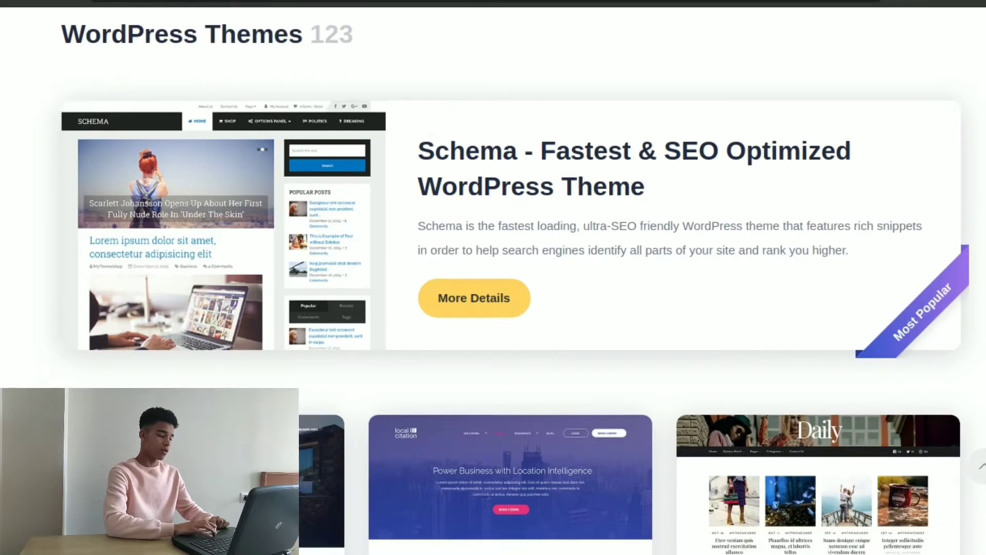
scroll(512, 281, down, 4)
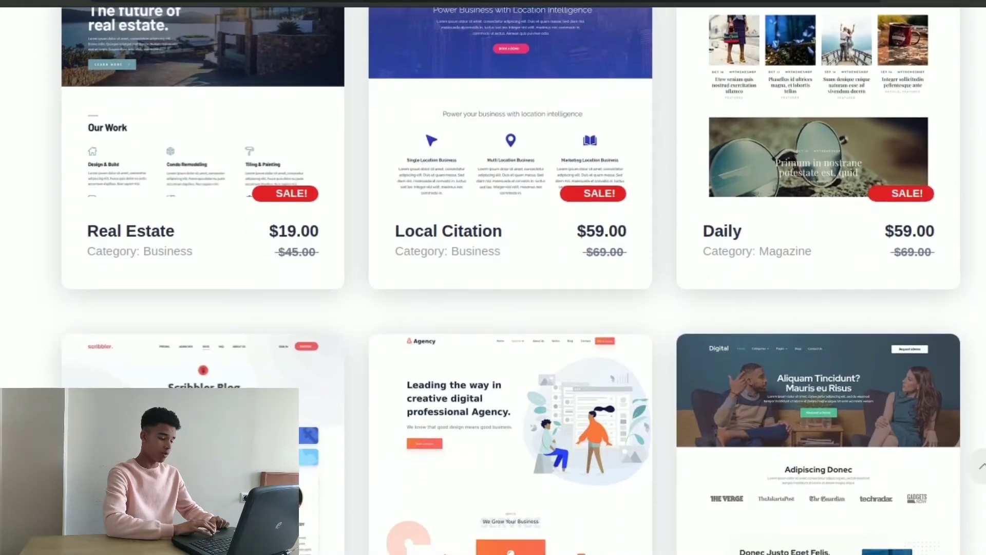
scroll(512, 281, up, 2)
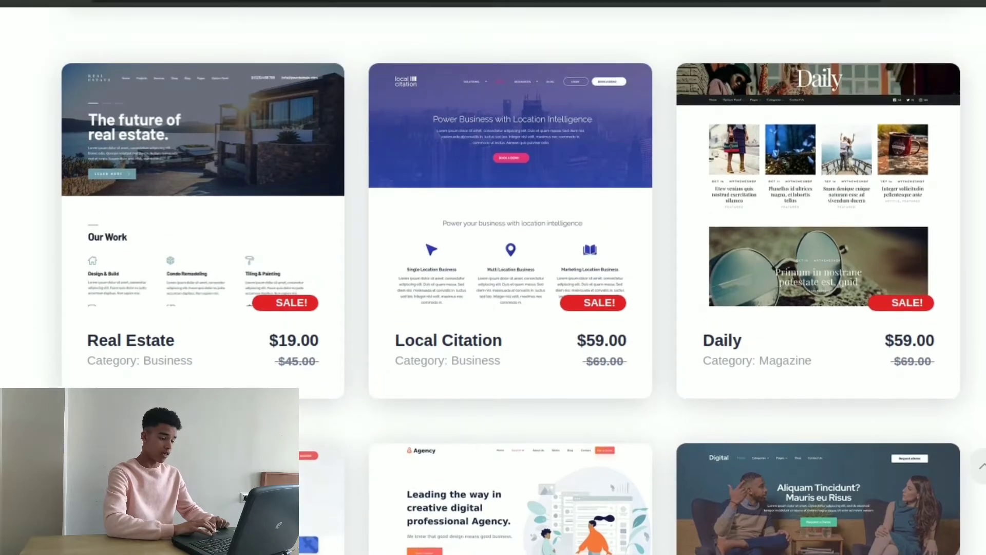
mouse_move(568, 195)
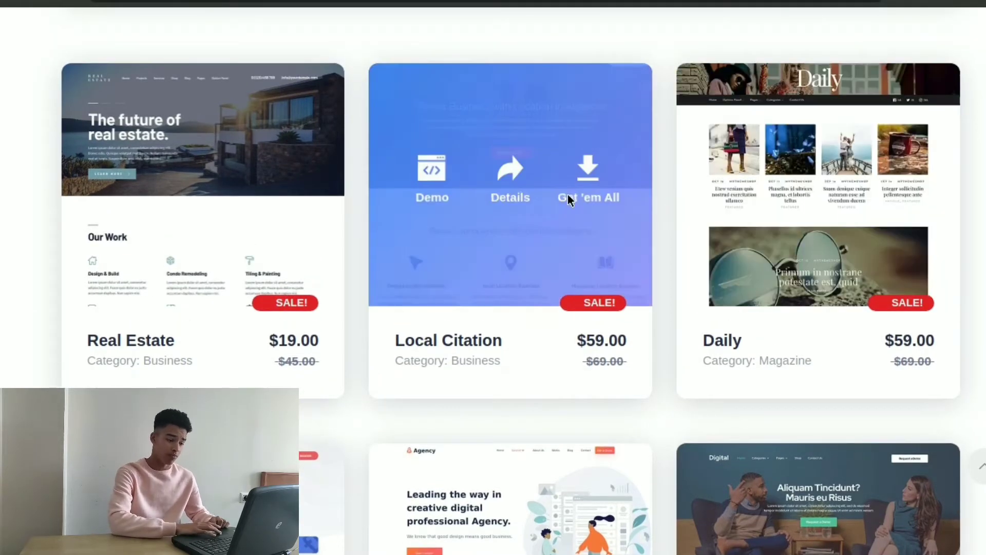
click(556, 229)
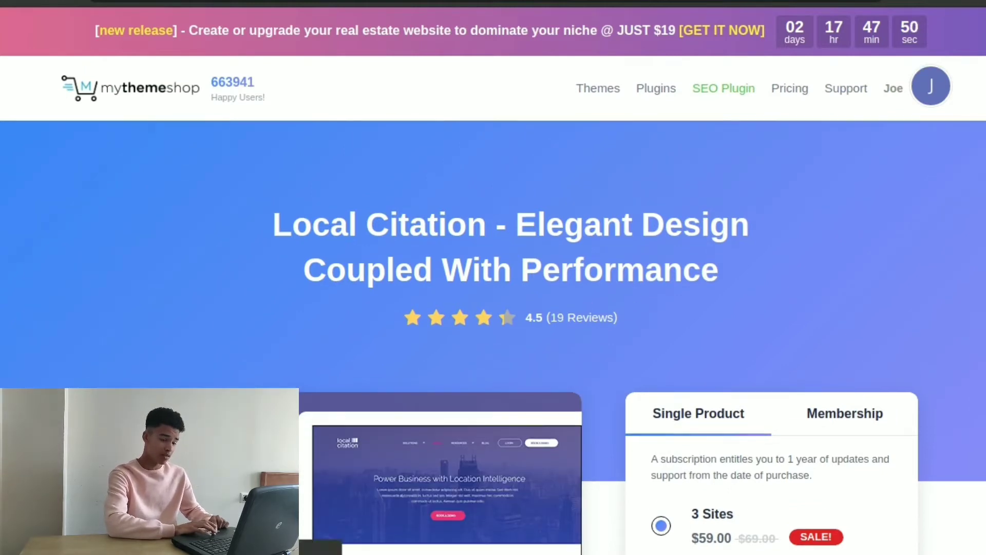
Review the Local Citation theme's features, pricing and description, and open its demo.
scroll(493, 305, down, 5)
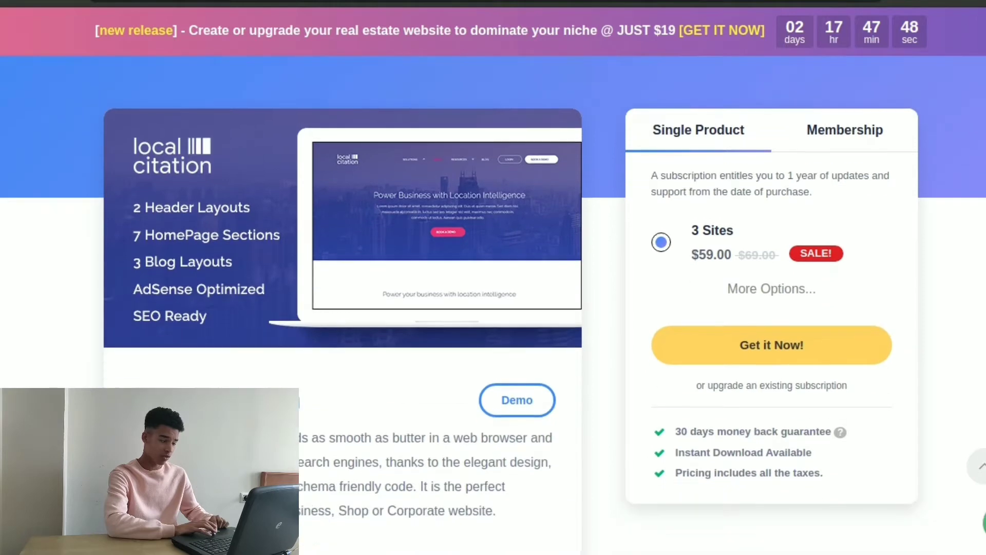
scroll(493, 305, down, 1)
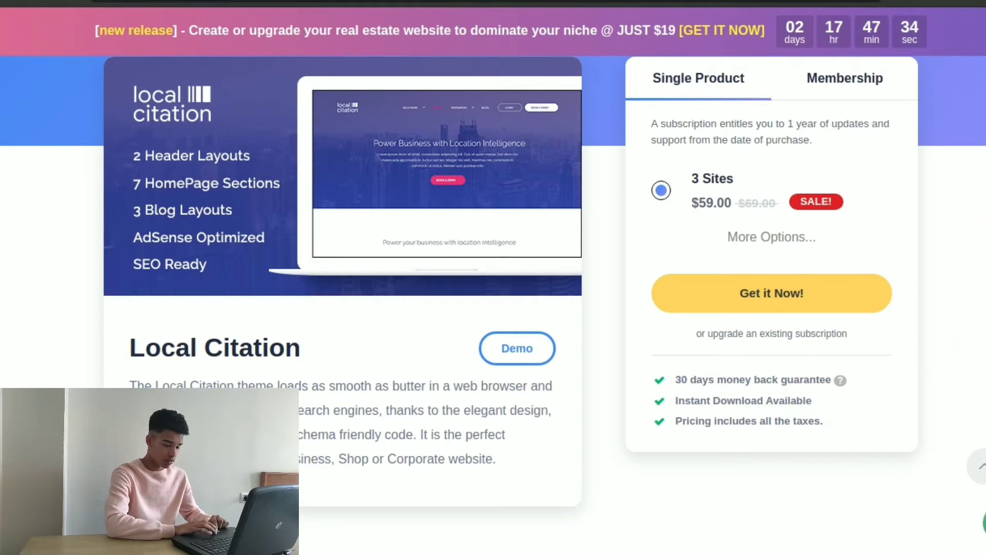
scroll(493, 298, down, 7)
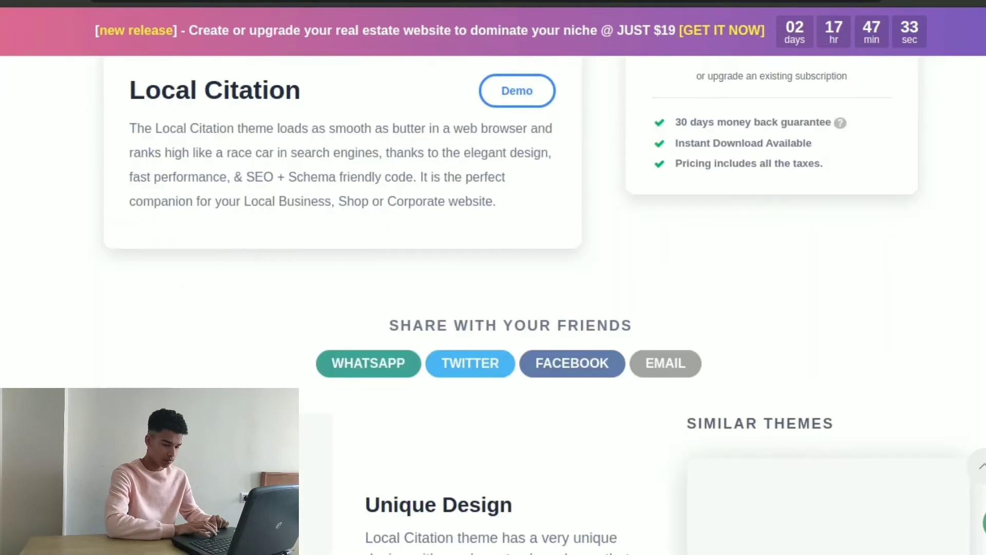
scroll(493, 298, up, 15)
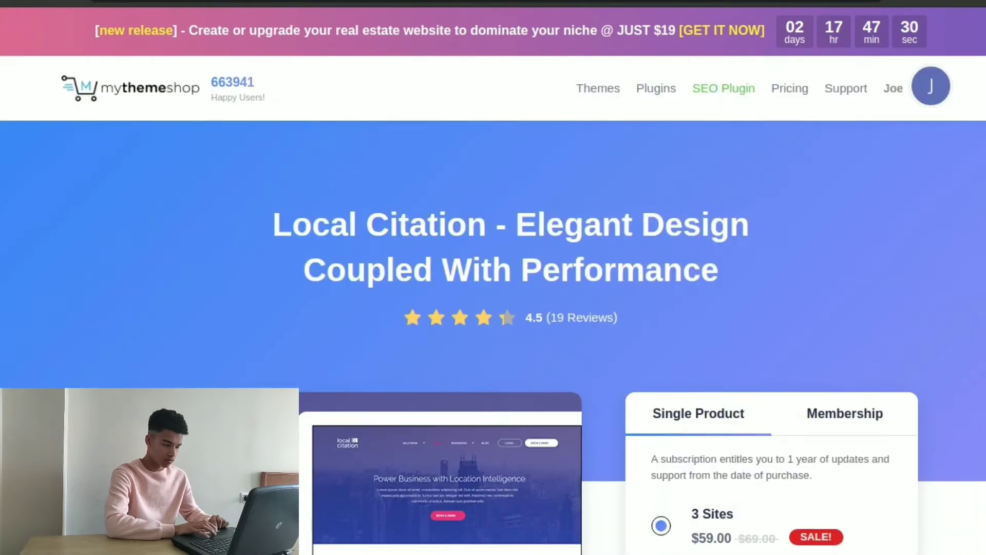
scroll(493, 298, down, 4)
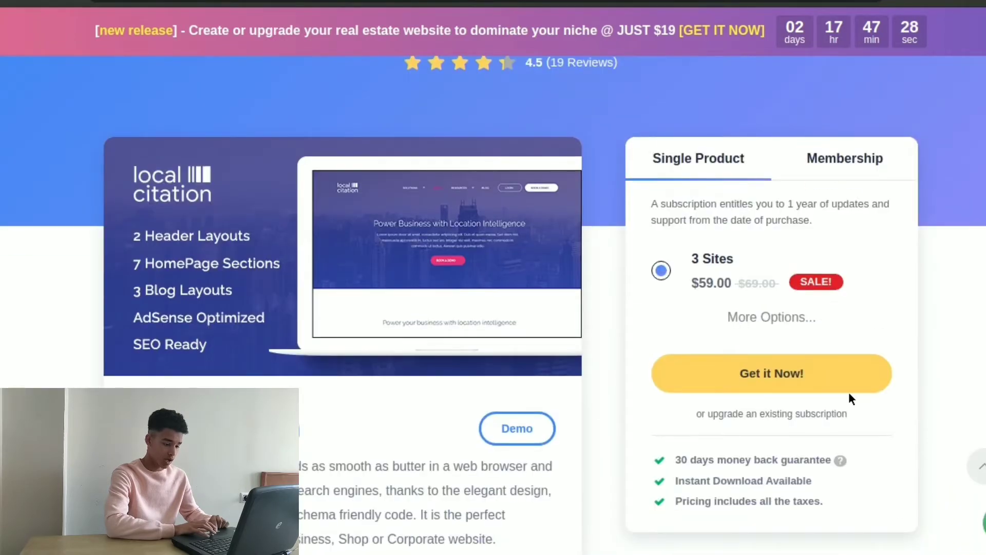
scroll(848, 393, down, 1)
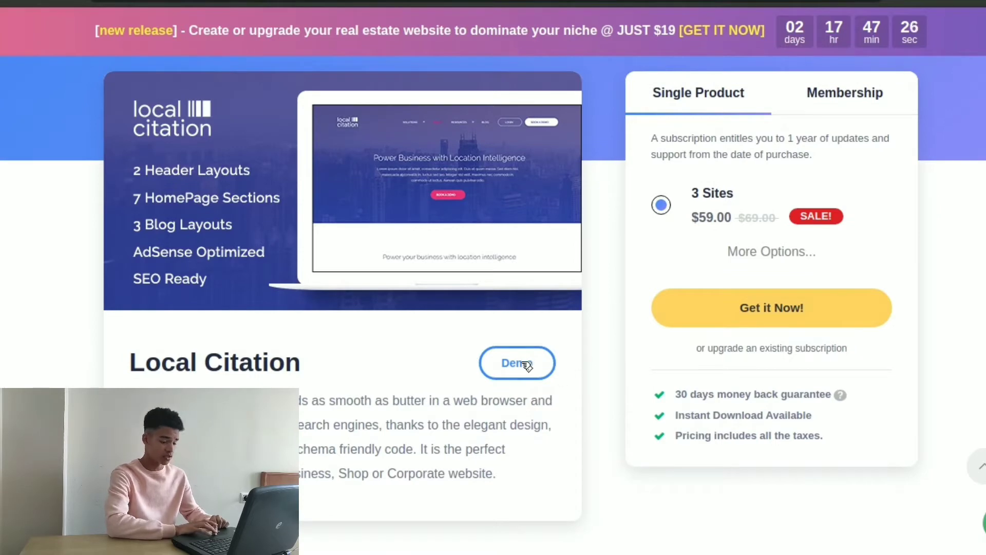
click(503, 375)
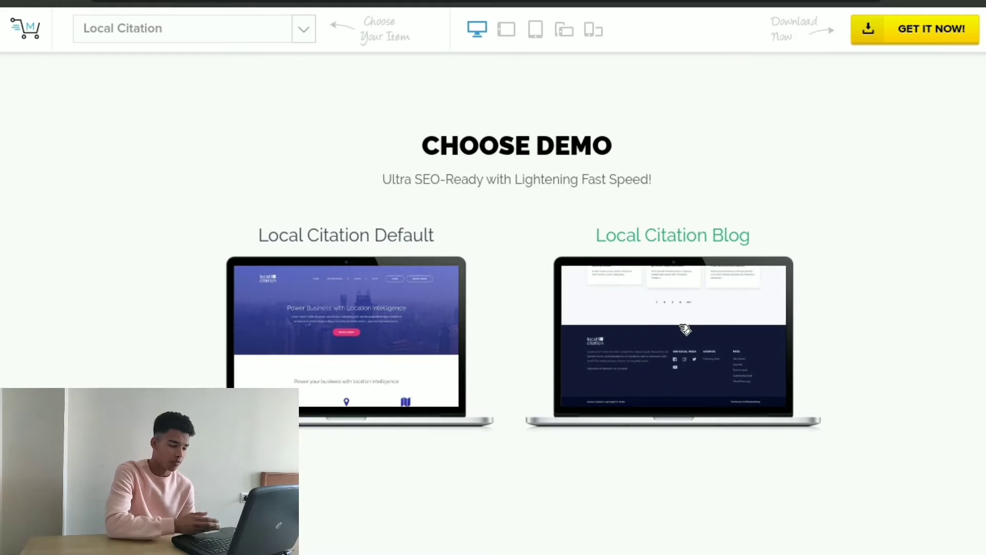
Preview the Local Citation demo in landscape tablet size and highlight the SEO and speed claims in its tagline.
click(511, 33)
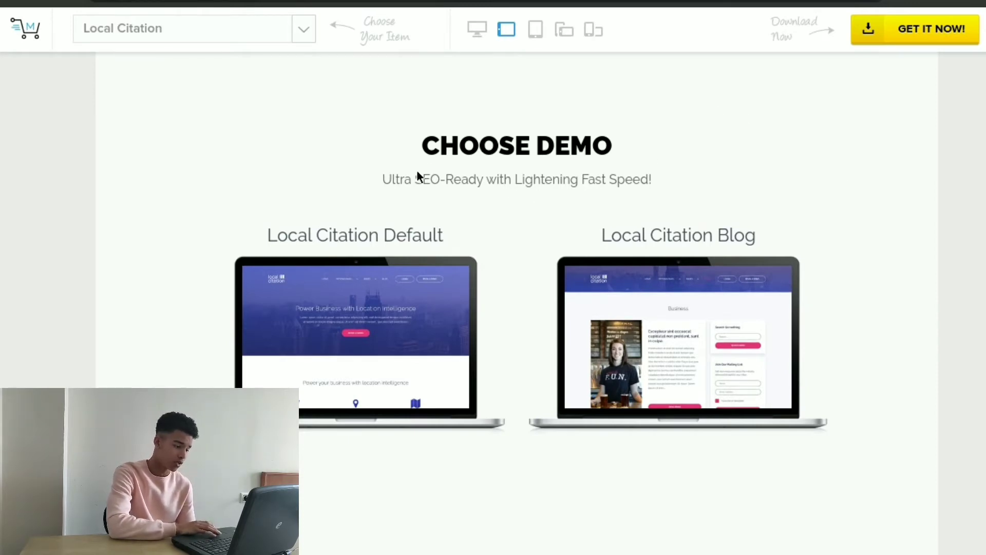
drag(415, 179, 469, 176)
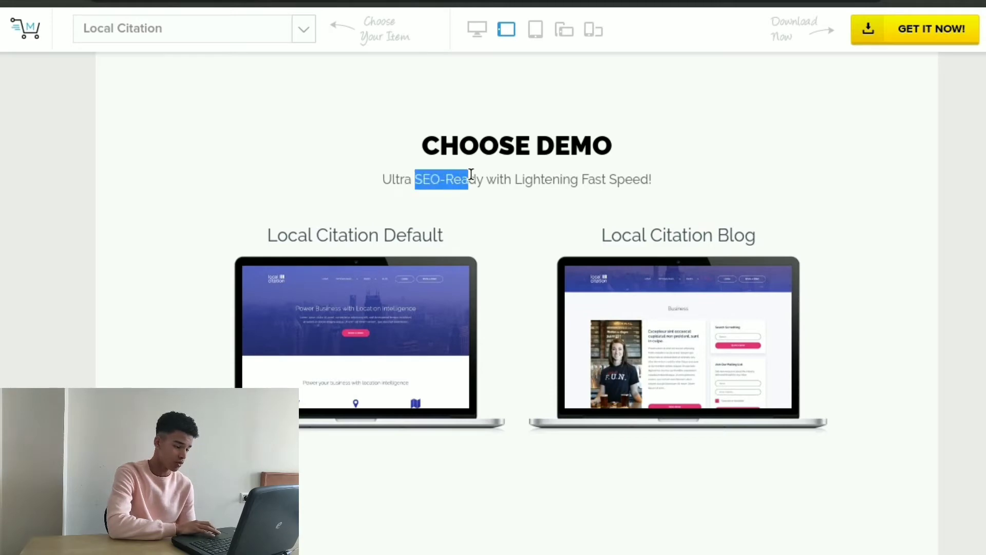
click(469, 176)
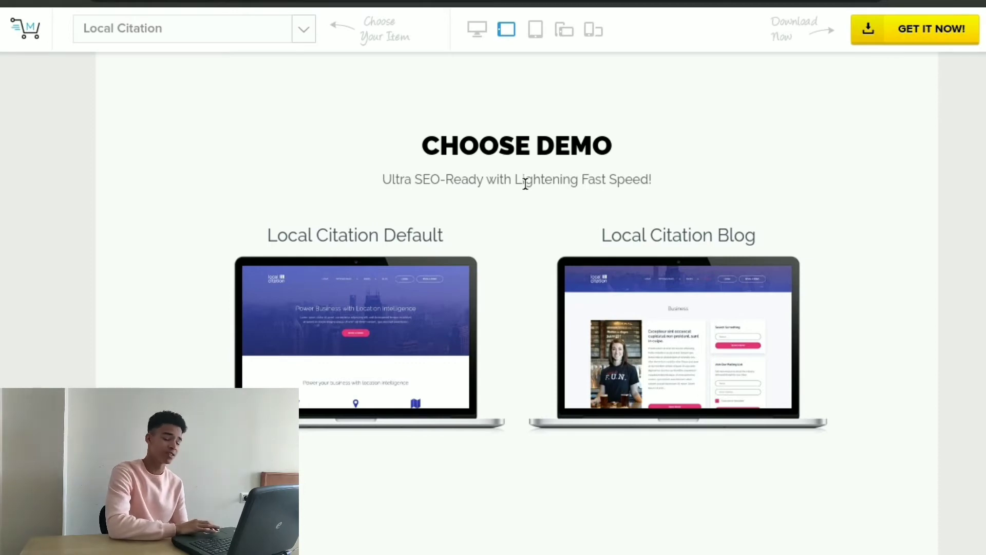
drag(526, 184, 560, 187)
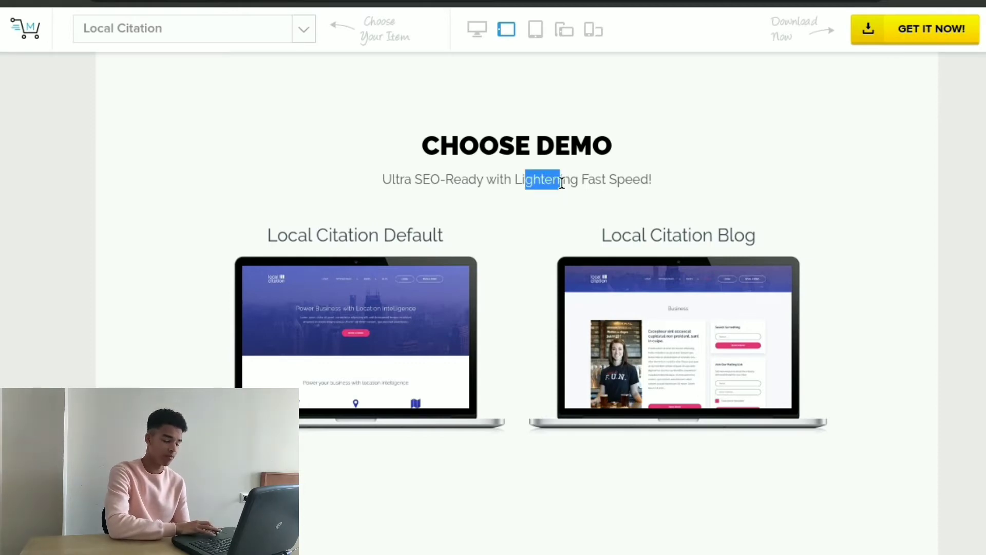
click(619, 167)
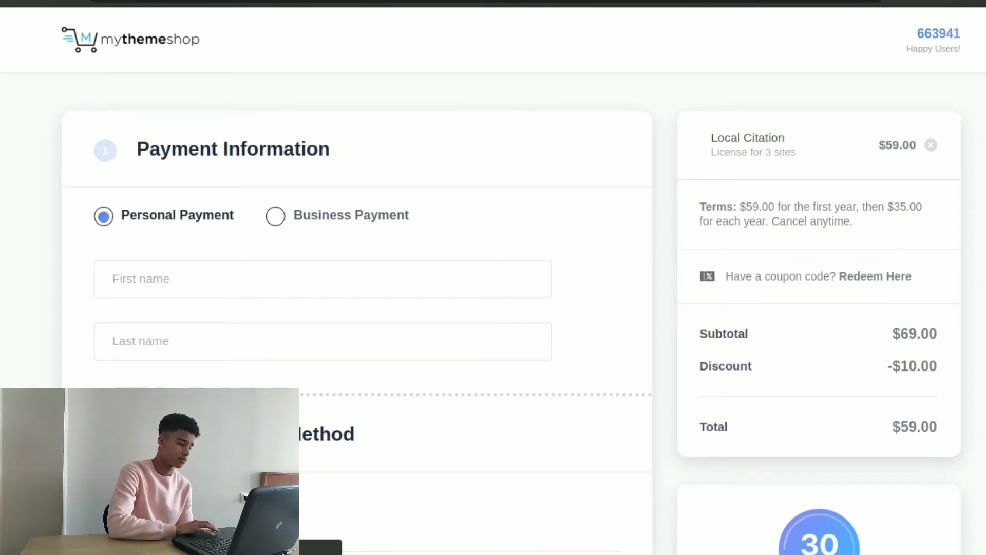
Leave the checkout page, return to the theme catalogue and browse the other listed WordPress themes.
key(alt+Left)
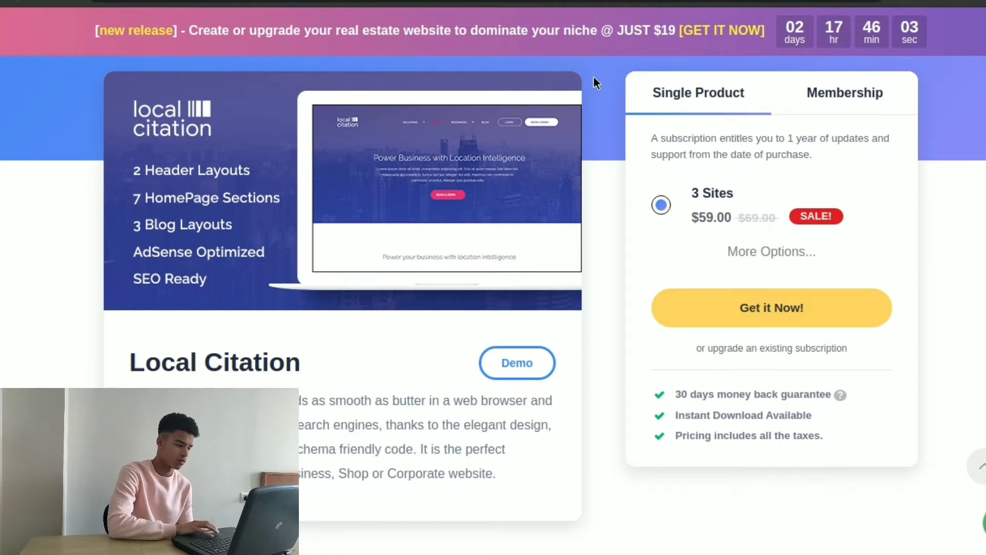
key(alt+Left)
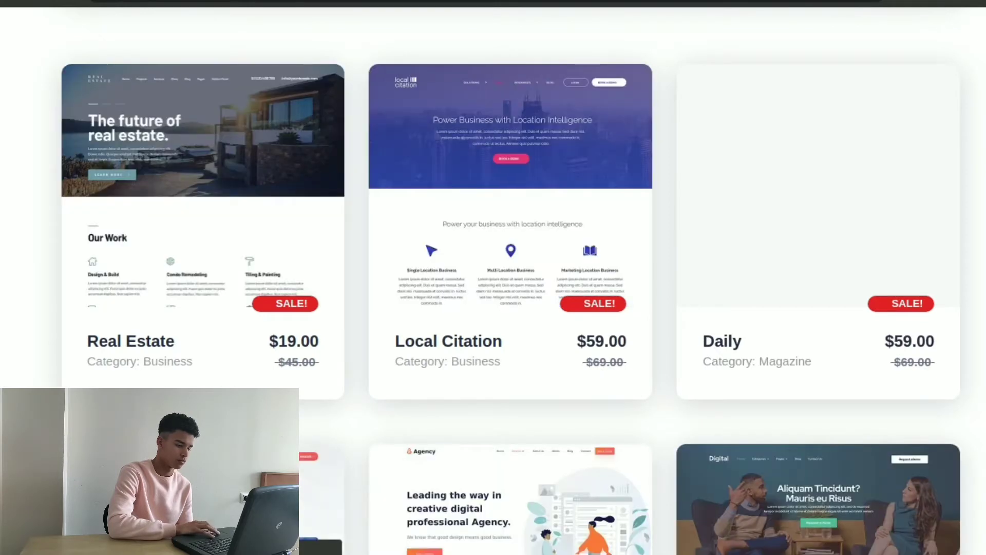
scroll(493, 280, down, 2)
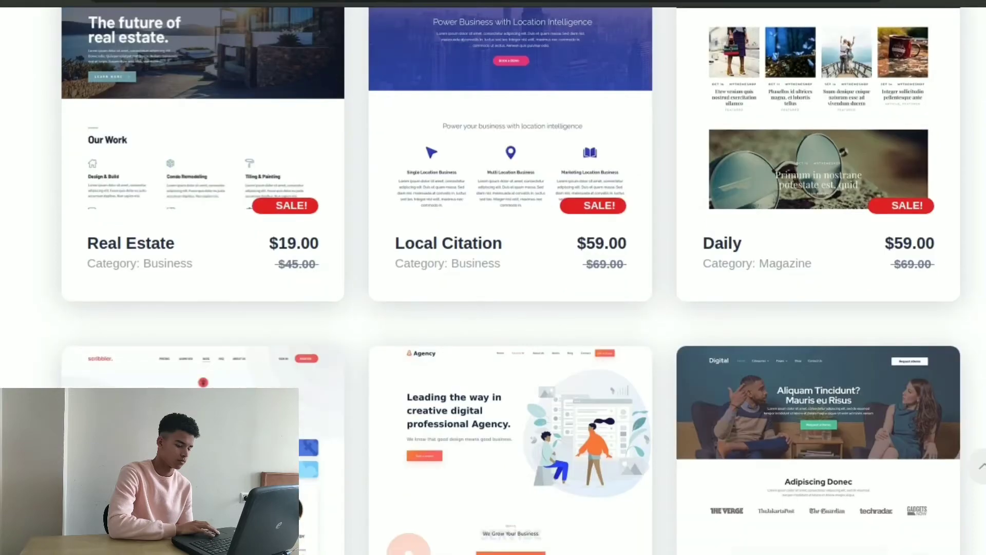
scroll(493, 280, down, 3)
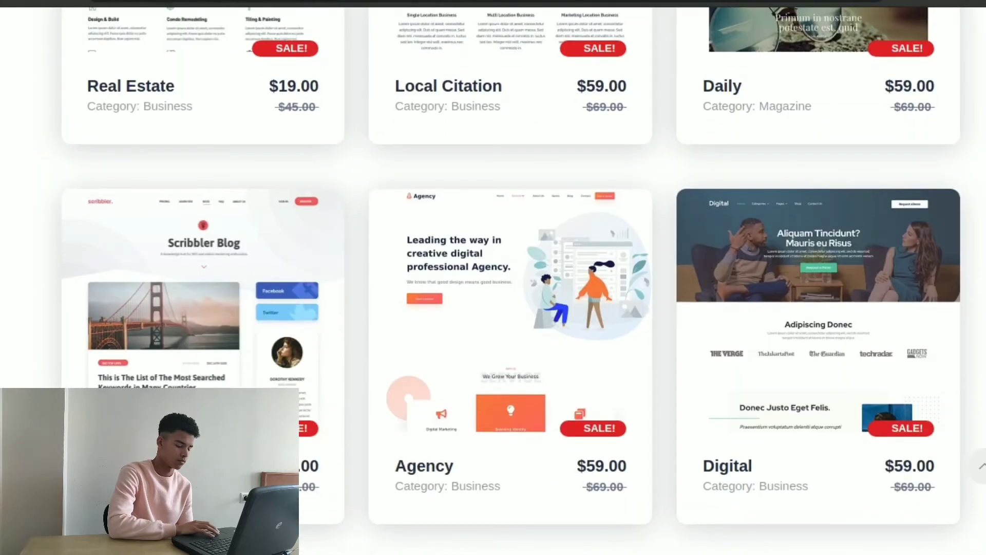
key(Home)
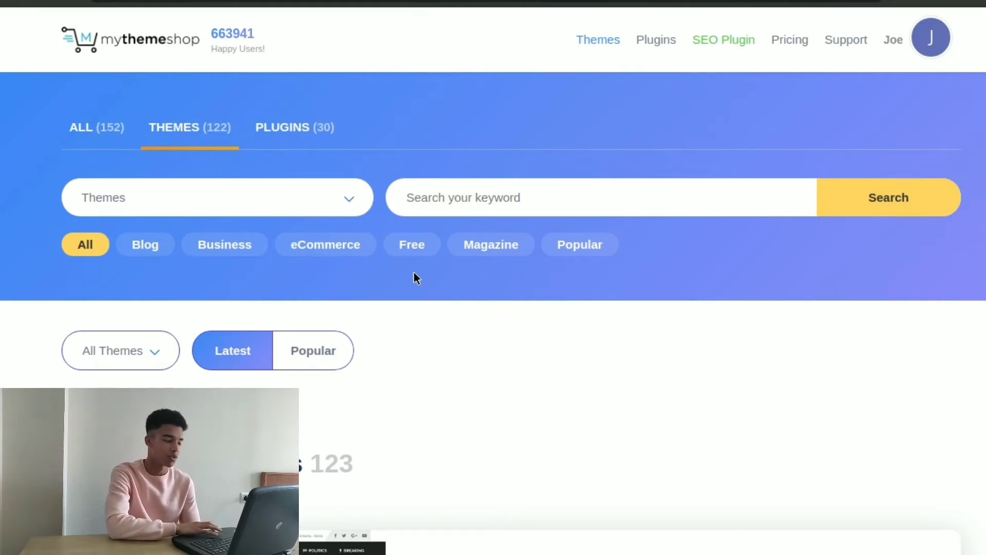
scroll(493, 278, down, 10)
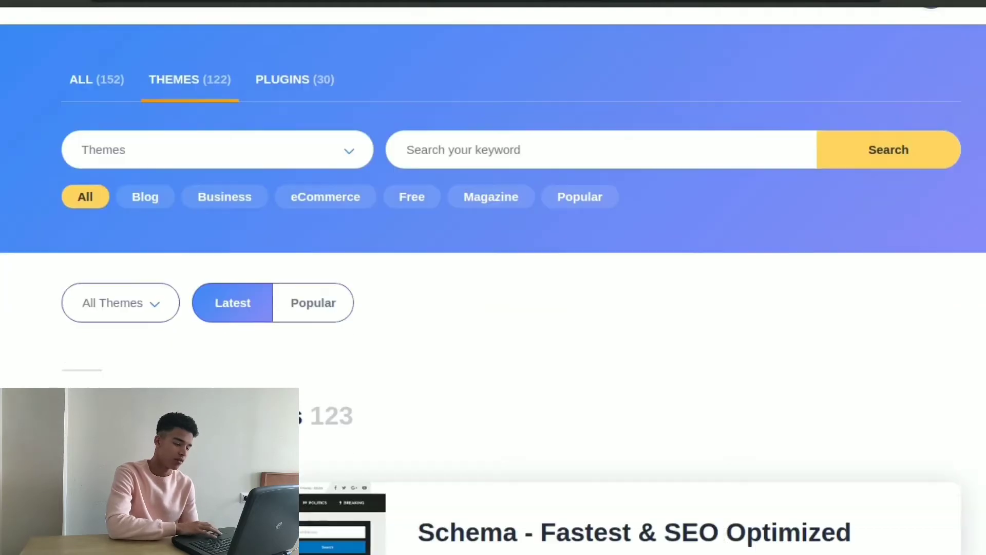
scroll(493, 278, down, 5)
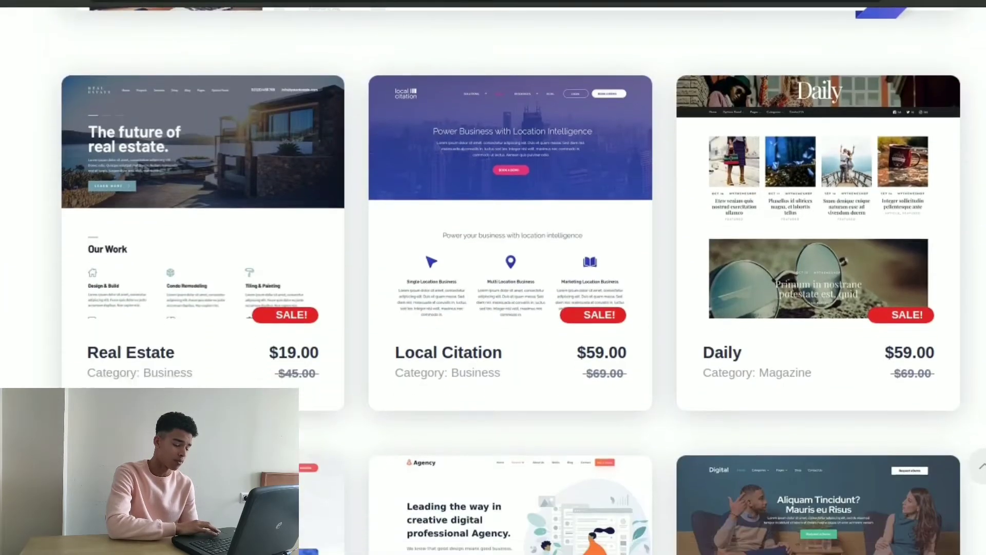
scroll(493, 278, down, 8)
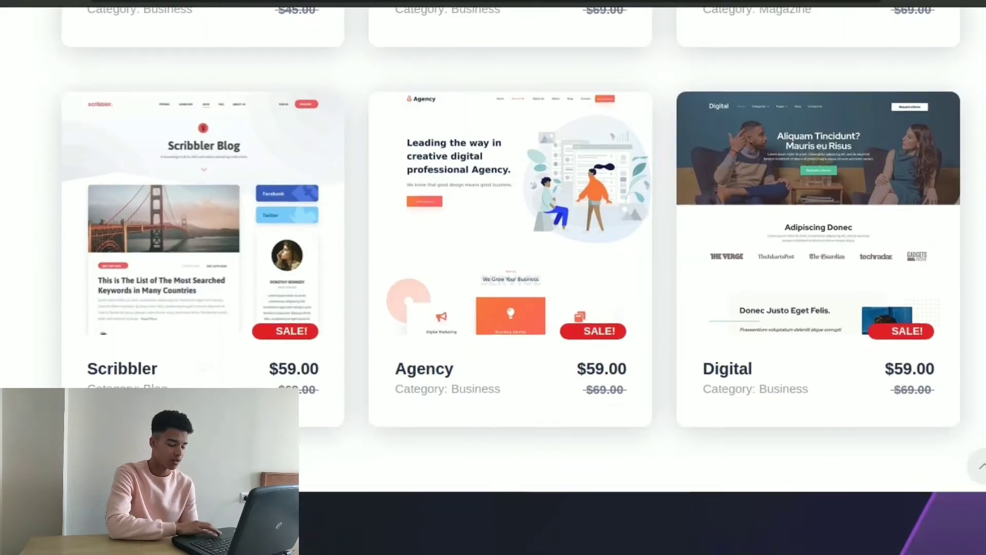
Look through the theme cards further down the catalogue, from Scribbler and Agency to Pets and Personal.
scroll(494, 278, down, 5)
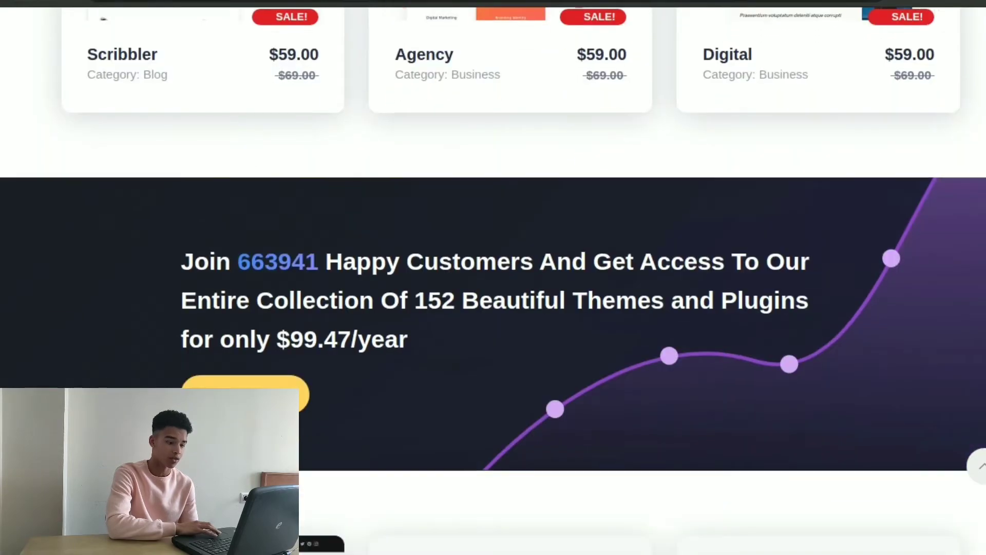
scroll(493, 278, down, 3)
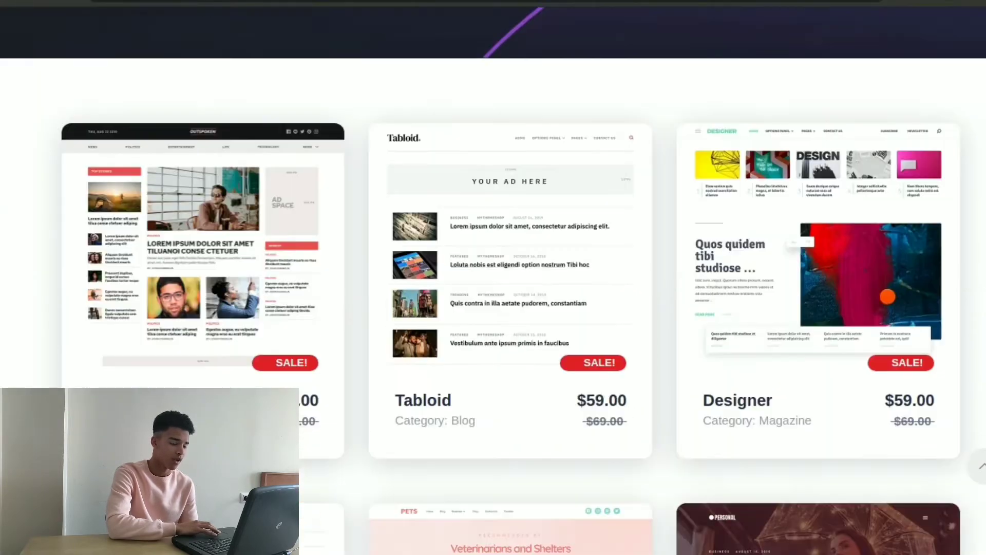
scroll(494, 278, down, 2)
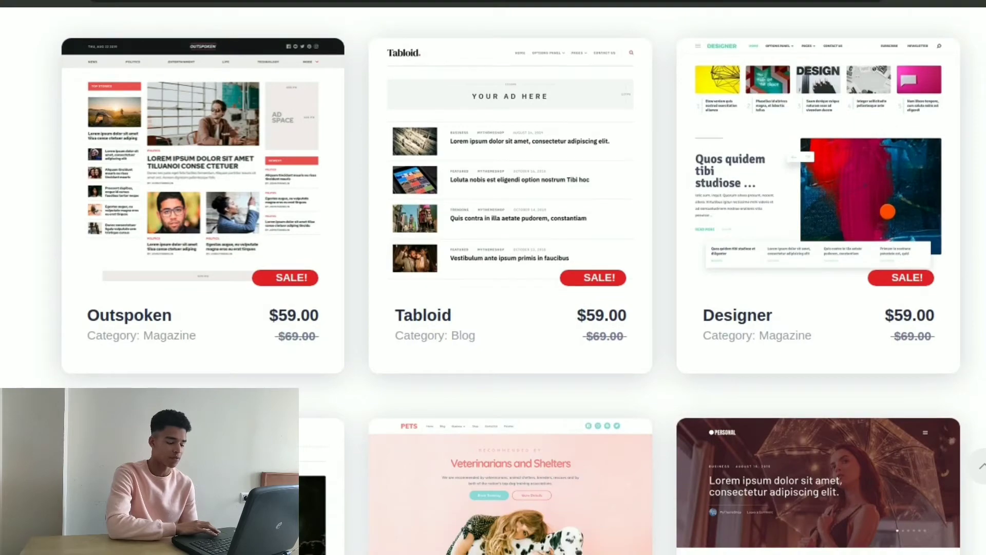
scroll(493, 277, down, 1)
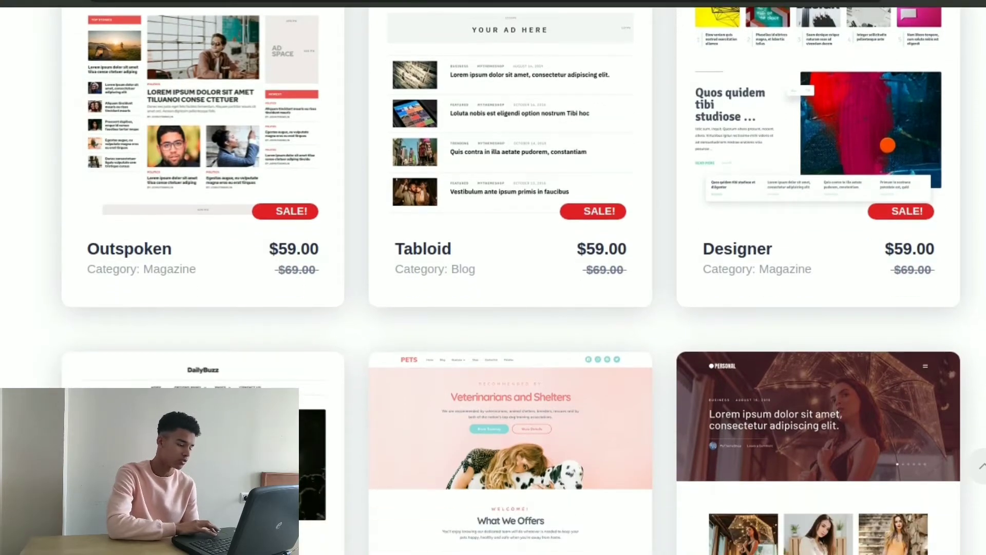
scroll(493, 277, down, 3)
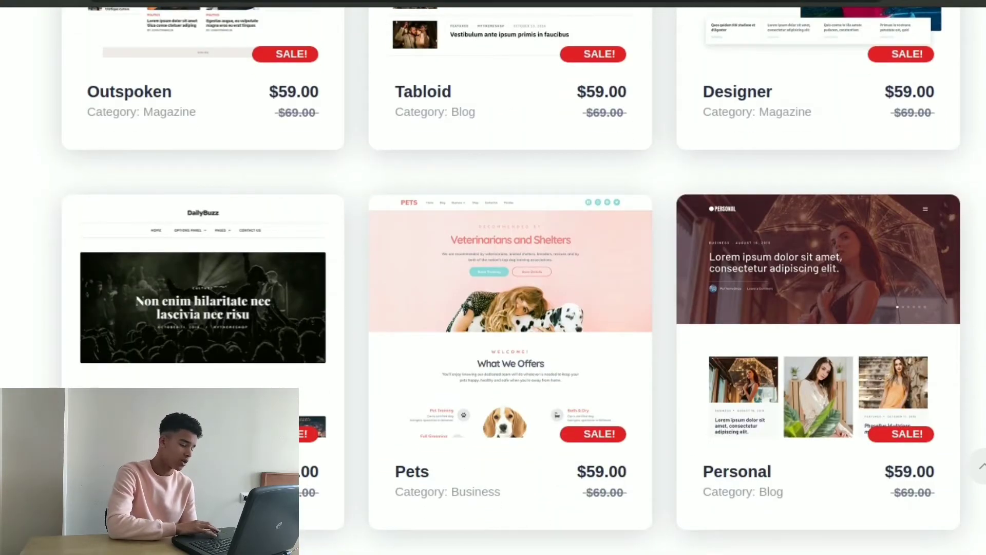
scroll(494, 277, down, 2)
scroll(494, 277, up, 4)
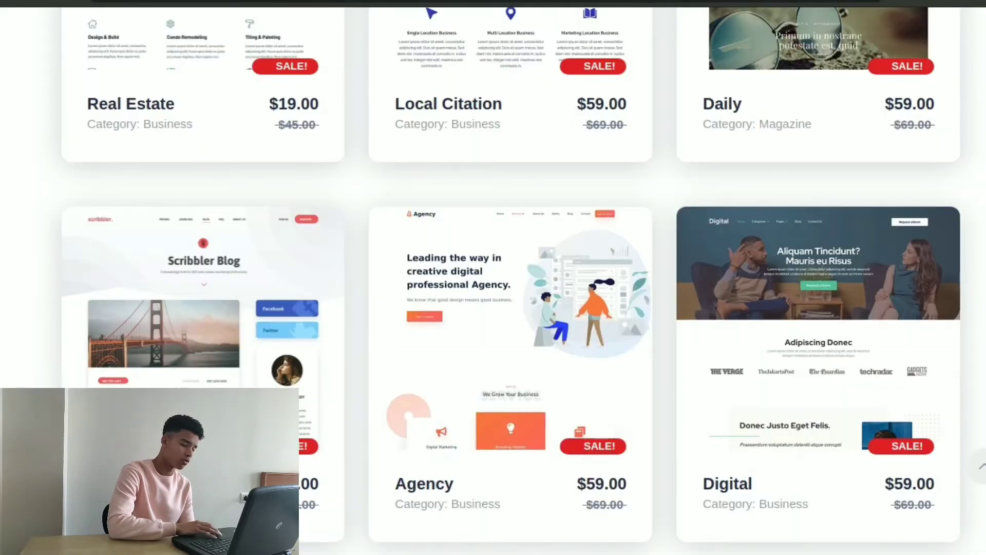
Filter the WordPress theme catalogue to free themes and browse the filtered listings.
scroll(619, 211, up, 15)
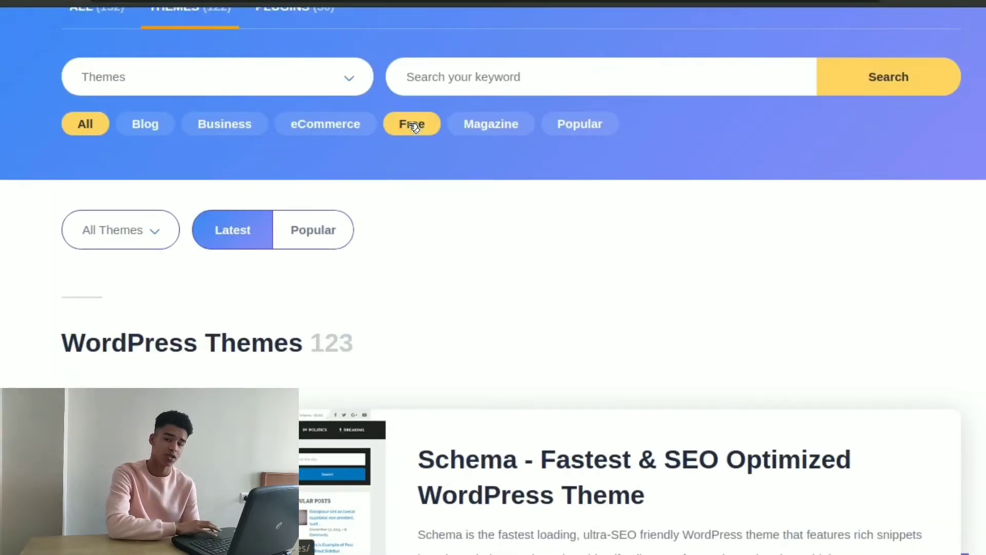
click(414, 127)
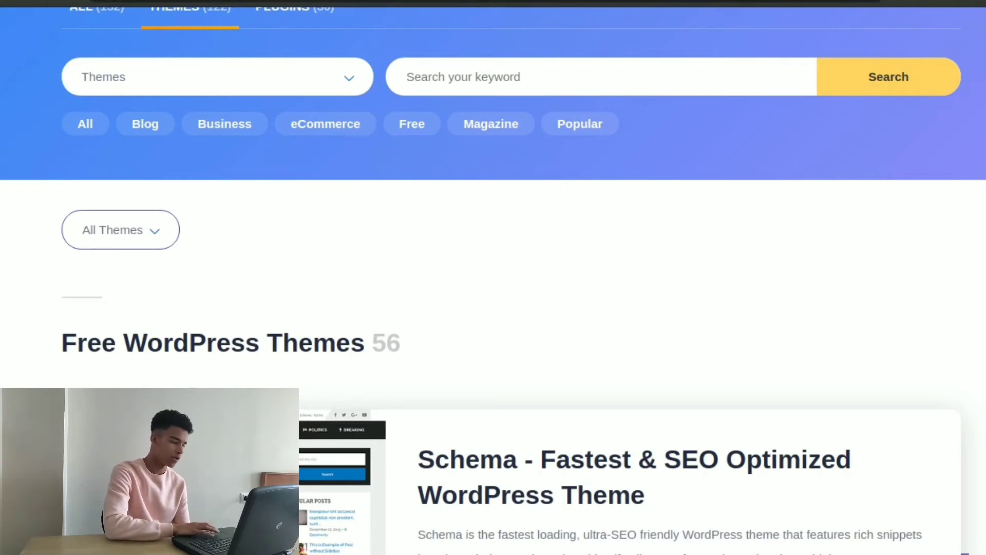
scroll(494, 277, down, 4)
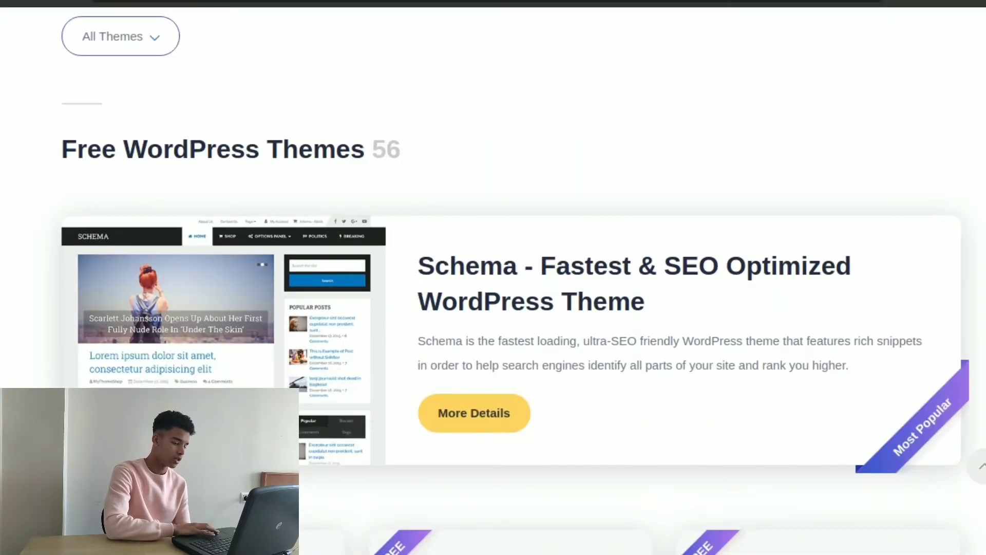
scroll(493, 278, down, 7)
Search Google for "$59,00 to euro" in a new browser tab.
key(ctrl+t)
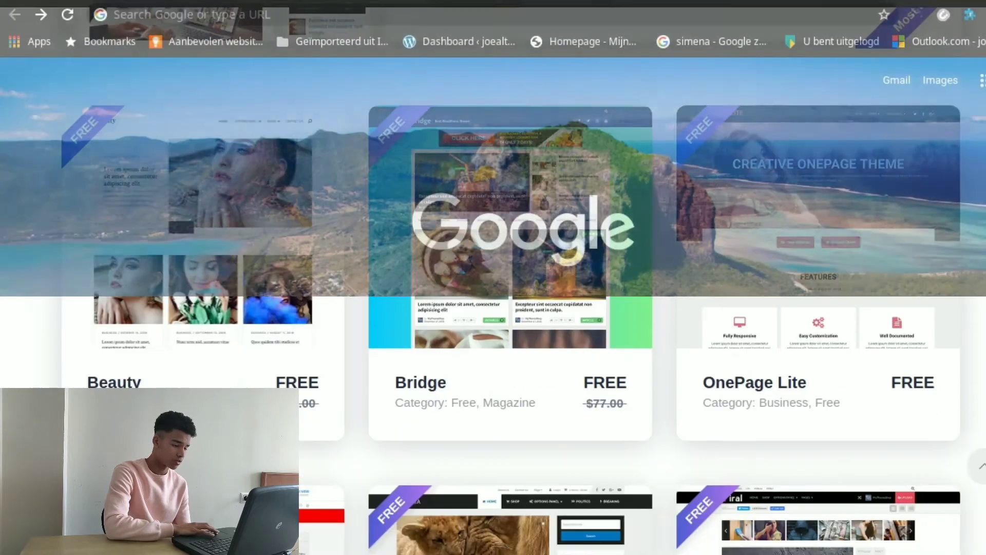
text(59)
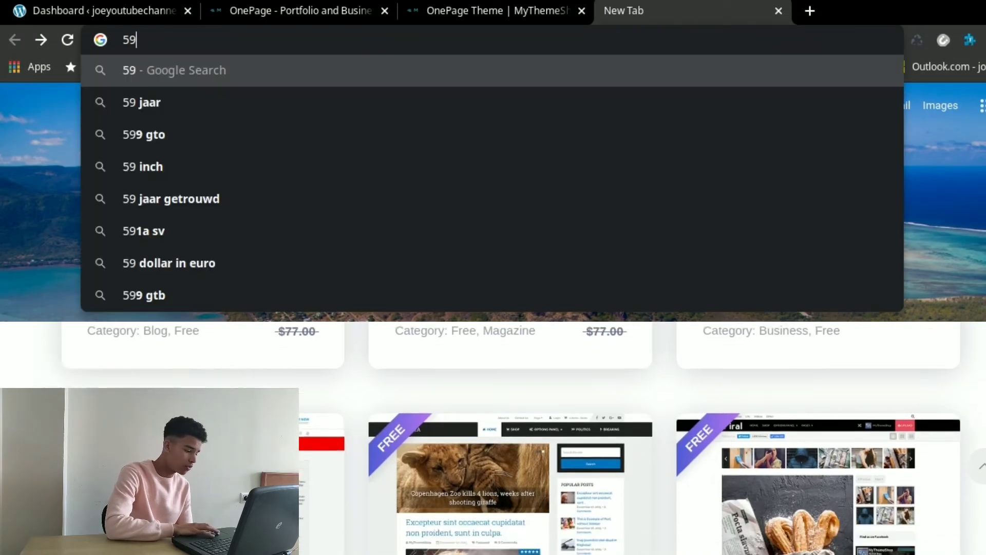
text(,)
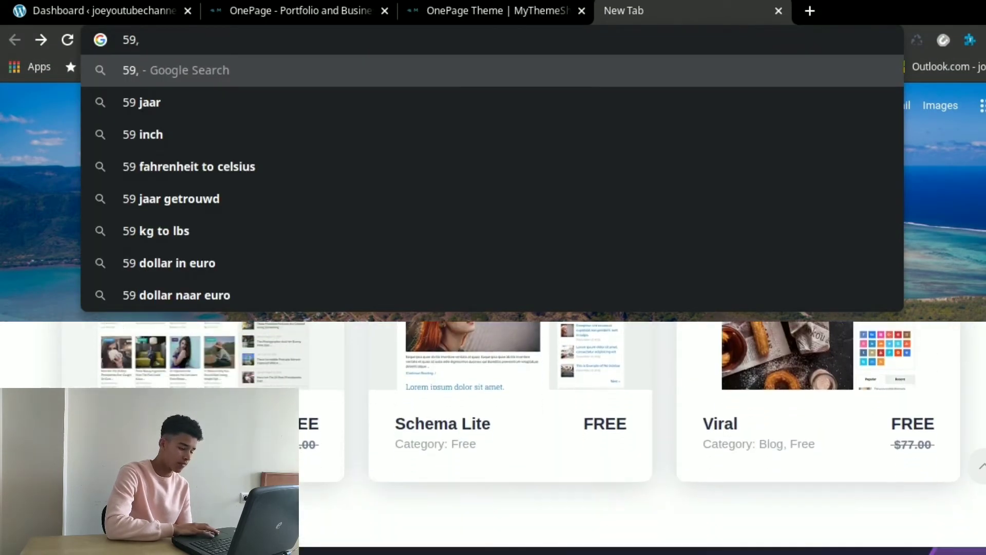
text(00)
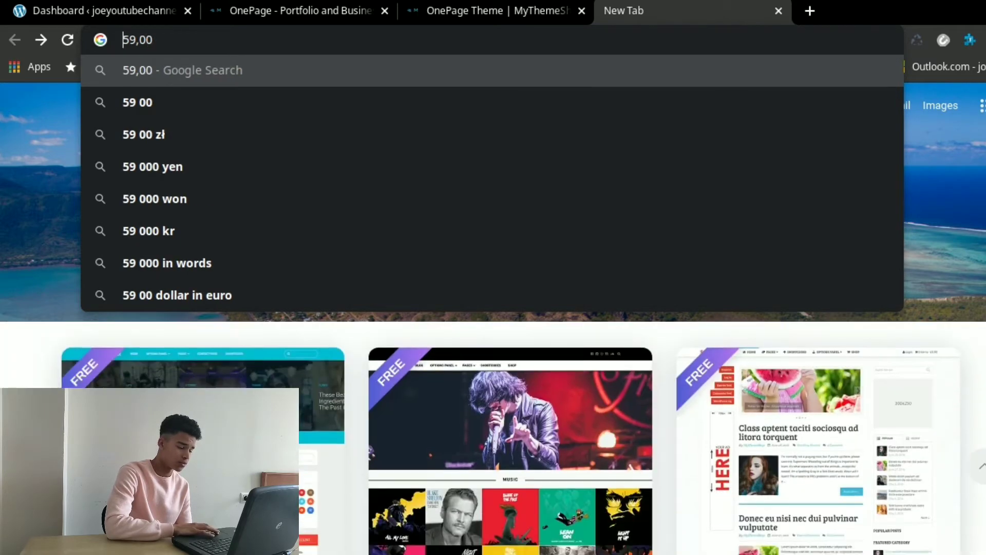
key(Home)
text($)
key(Right)
key(Right)
key(Right)
key(Right)
key(Right)
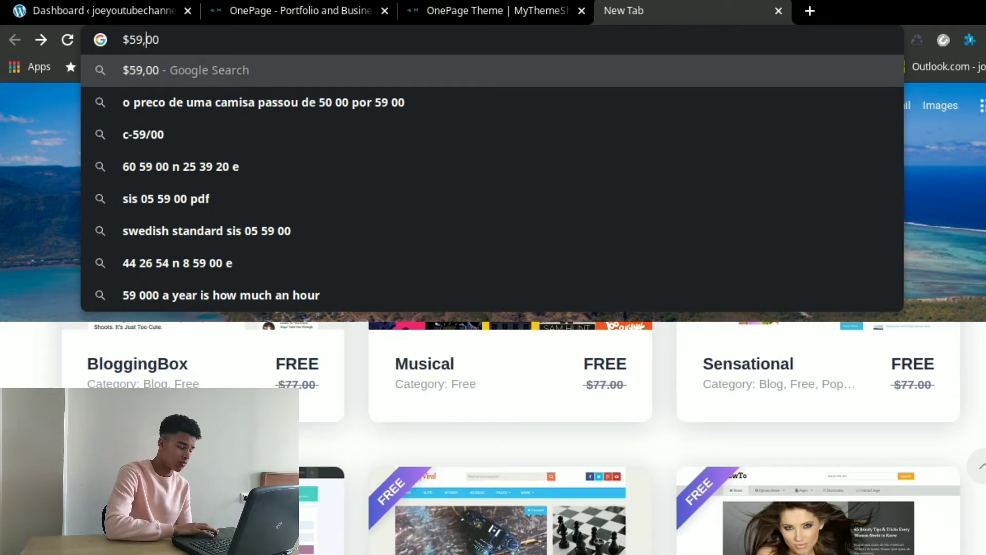
text(to)
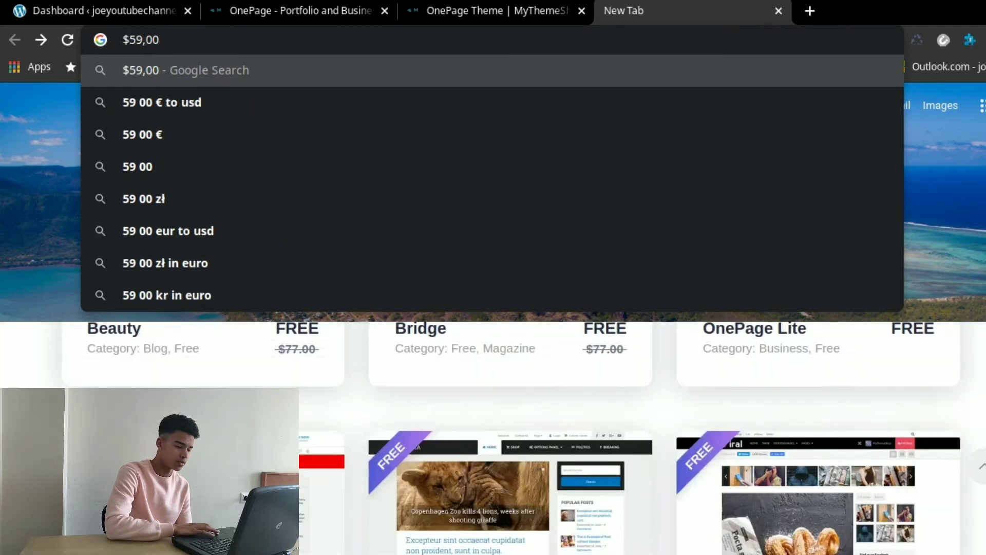
text( e)
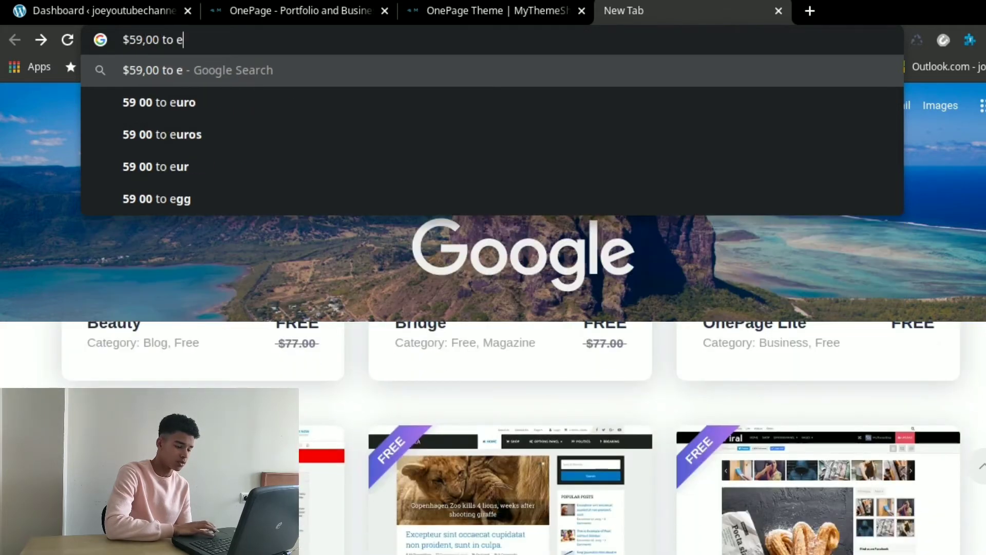
text(uro)
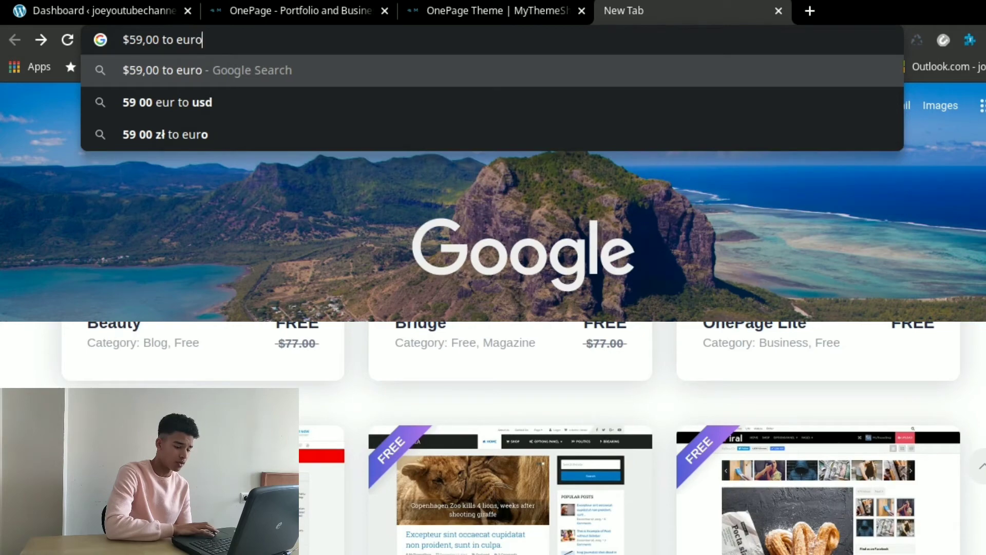
key(Return)
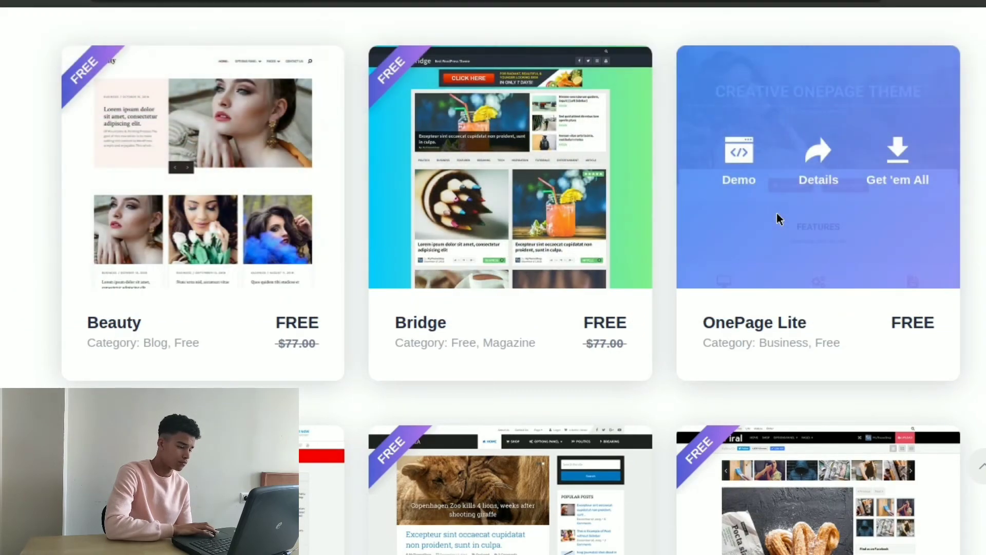
Open the product page from the OnePage Lite card, review its features and pricing, and dismiss the free-themes promotion popup.
click(776, 213)
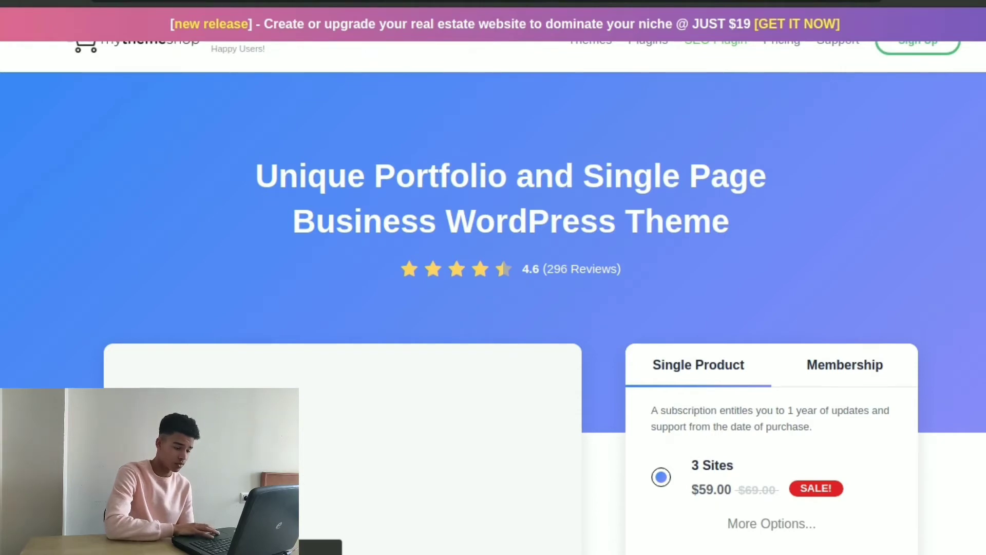
scroll(493, 277, down, 4)
scroll(494, 278, up, 1)
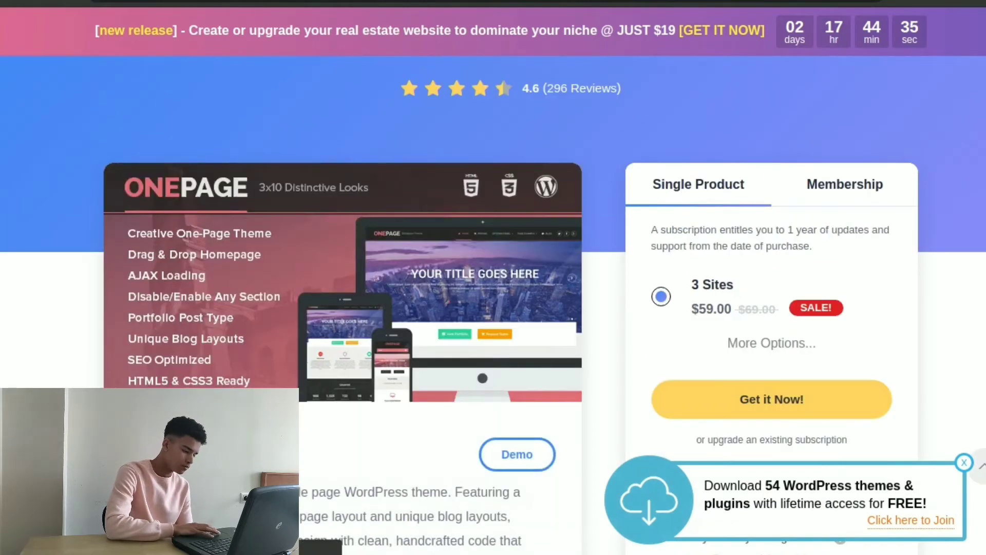
scroll(493, 277, down, 5)
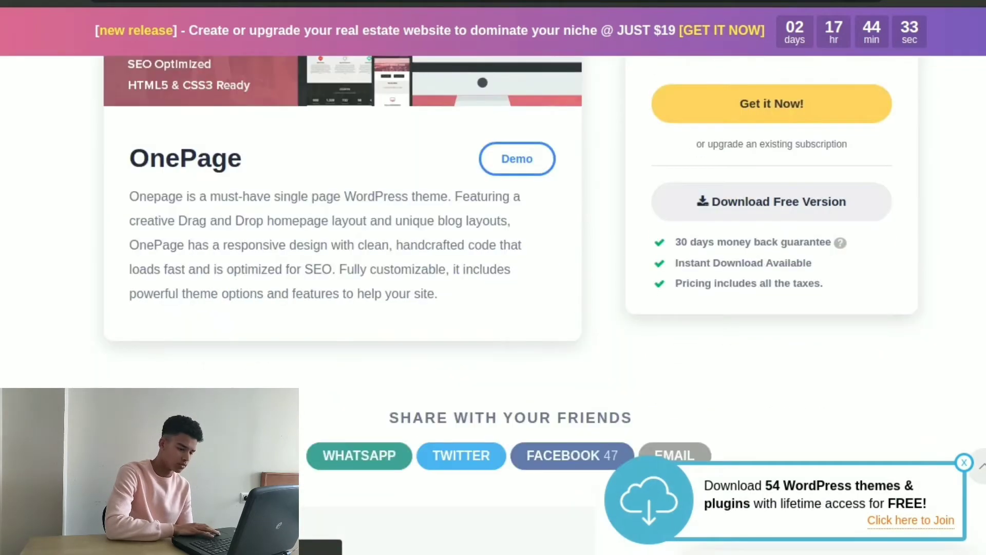
scroll(493, 278, up, 5)
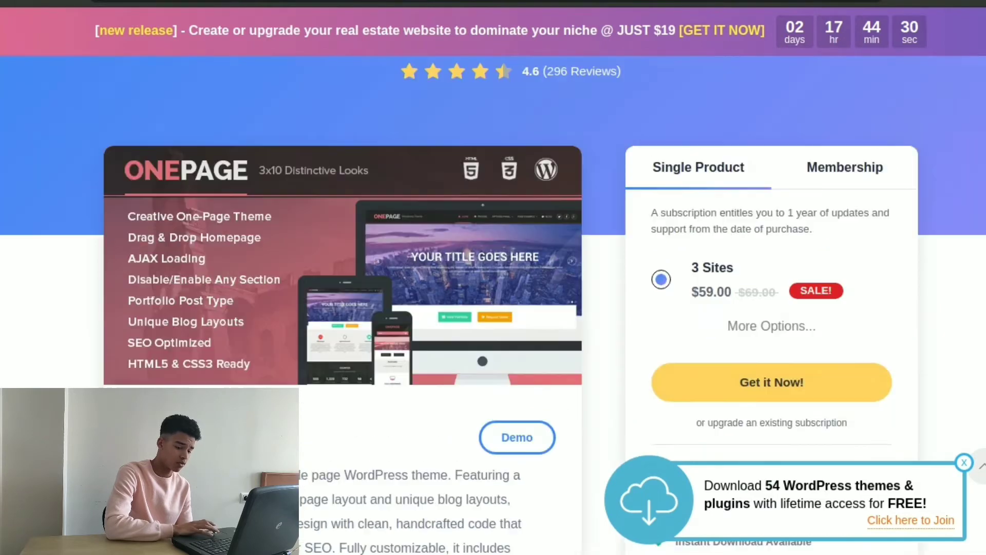
click(963, 464)
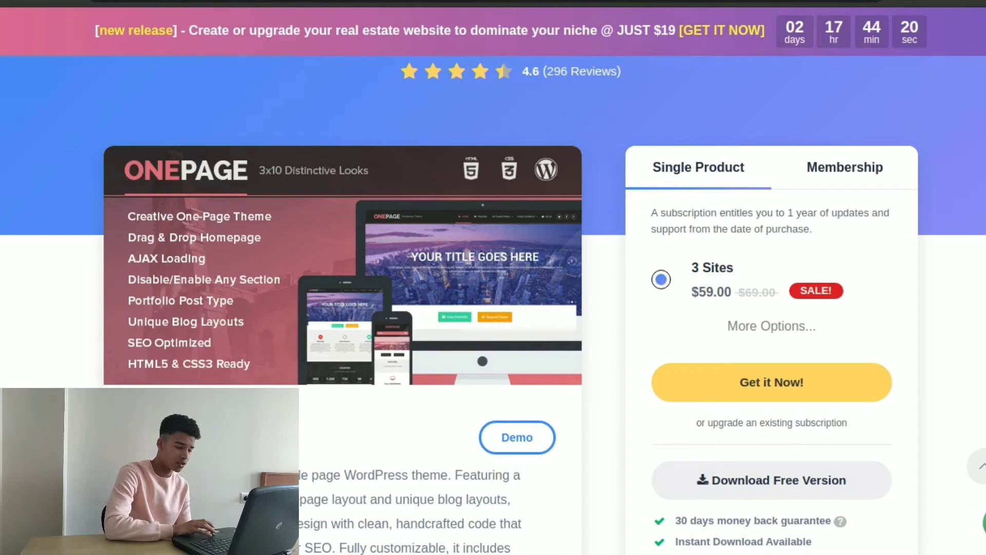
Look up the theme's dollar price in euros with another new-tab Google search for "$59,00 to euro".
key(ctrl+t)
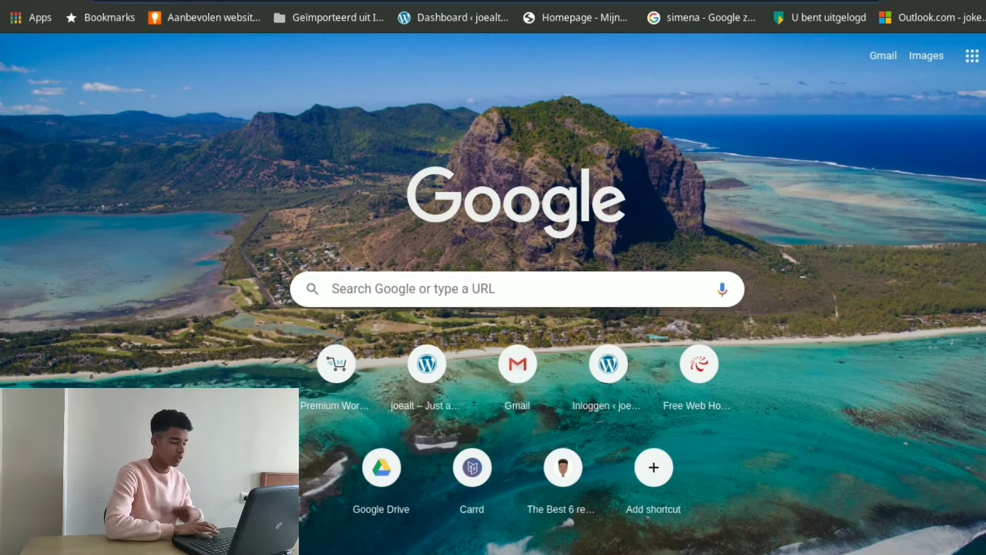
click(485, 282)
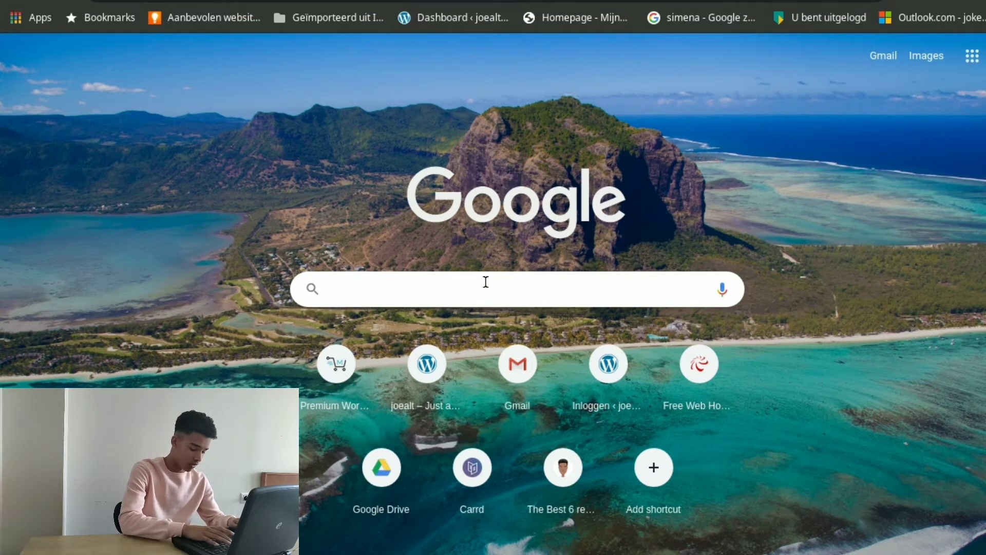
text(o)
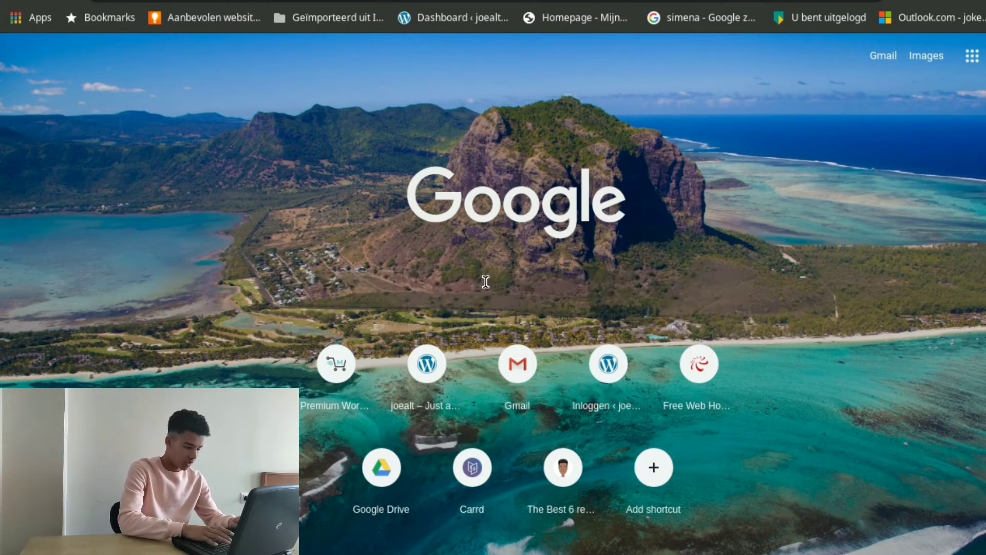
text(9)
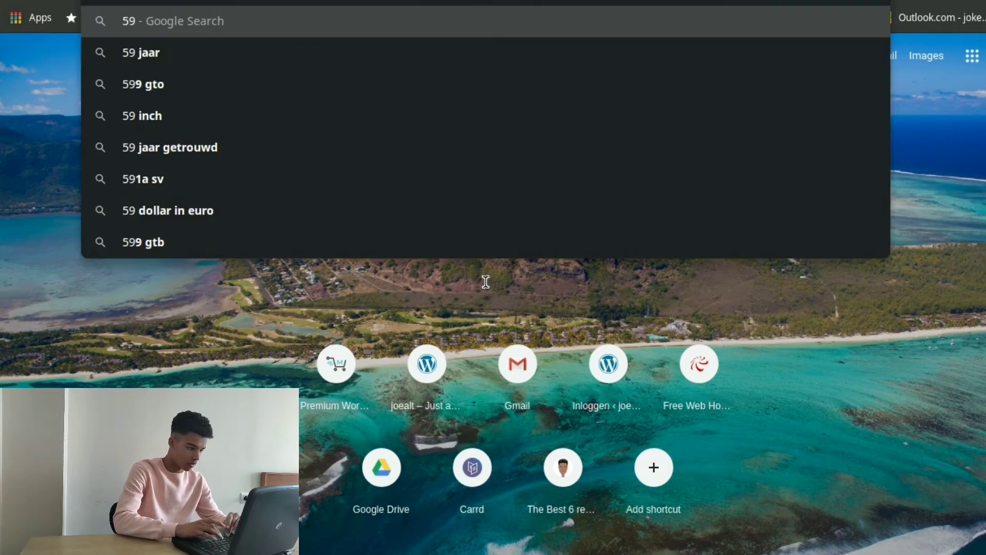
text(,)
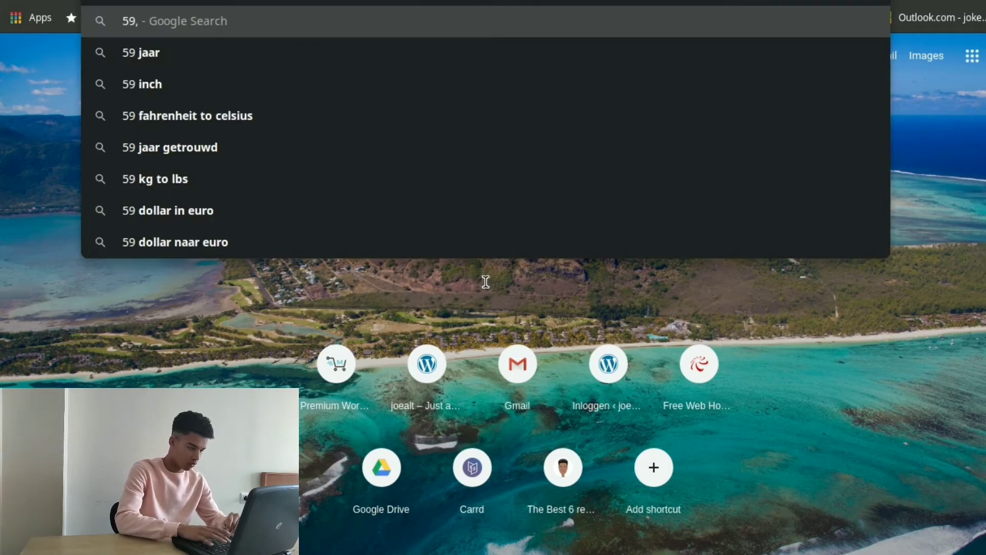
text(00)
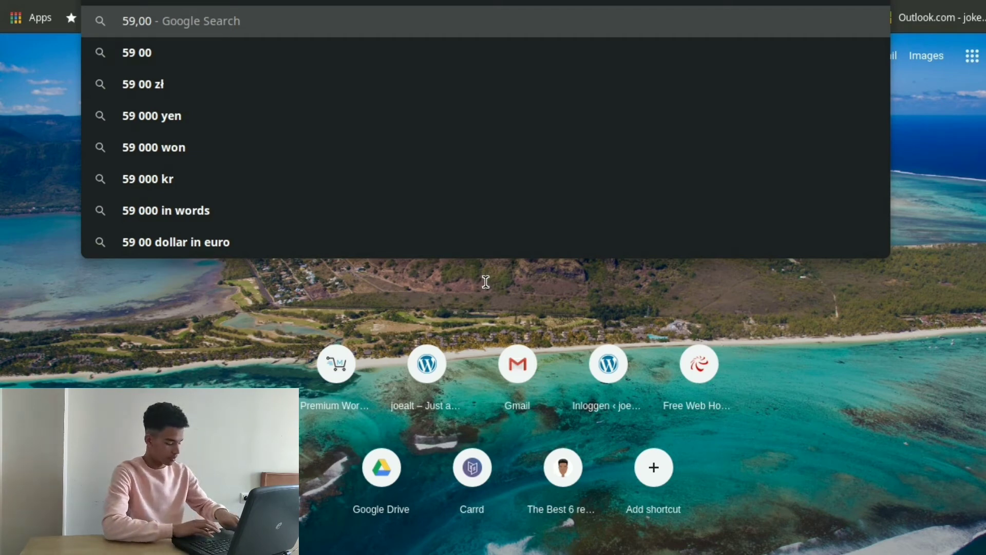
key(Home)
text($59,00)
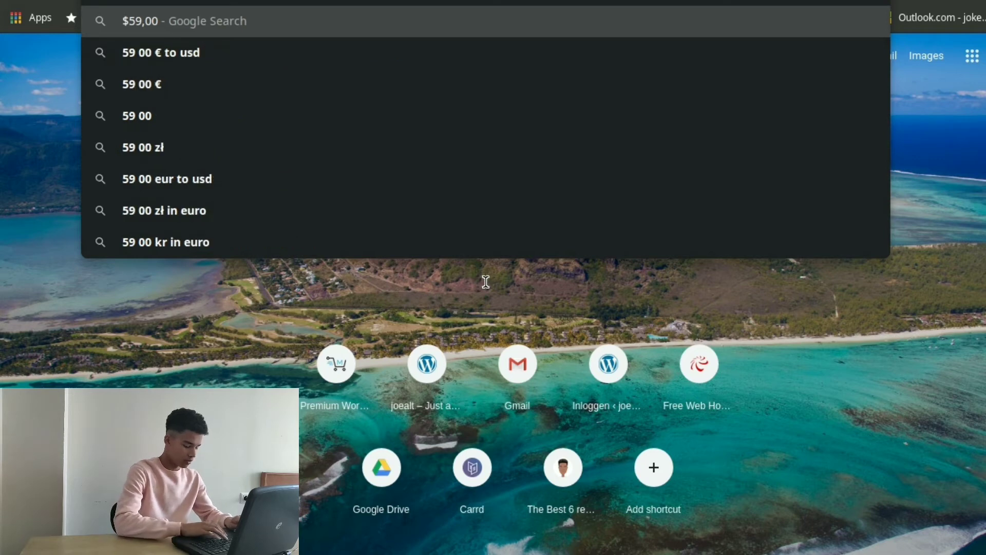
text( to eur)
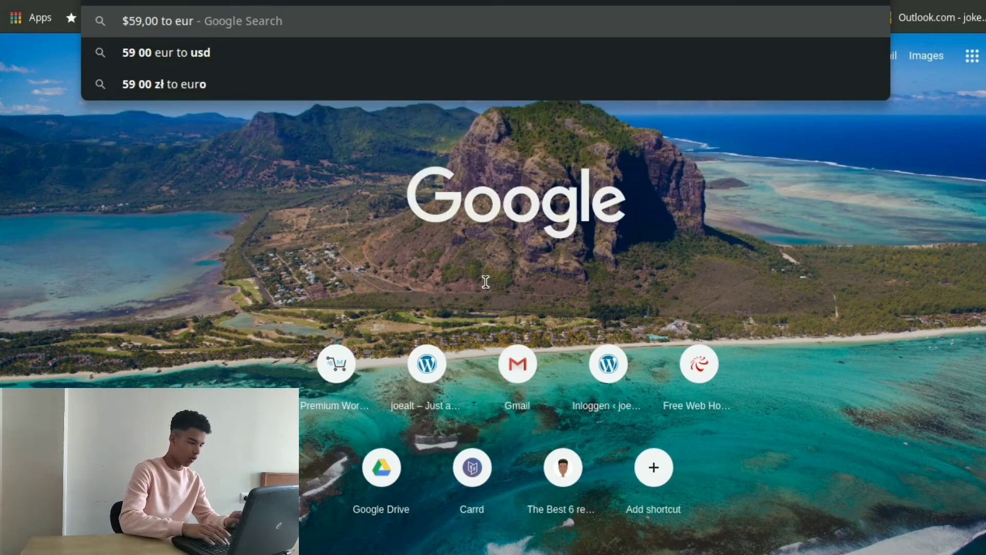
text(o)
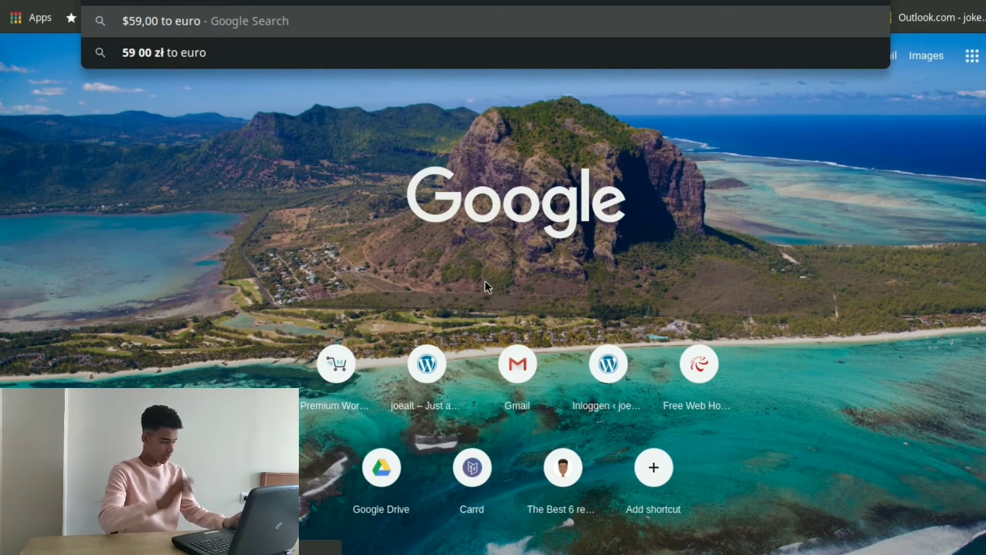
key(Return)
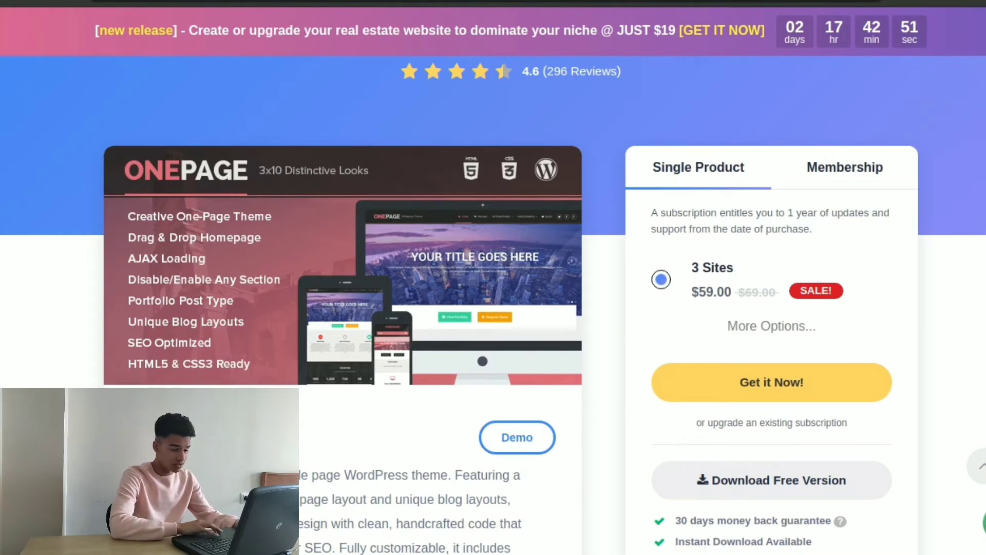
Review the OnePage theme's description, purchase price and free version option on its product page.
scroll(493, 308, down, 3)
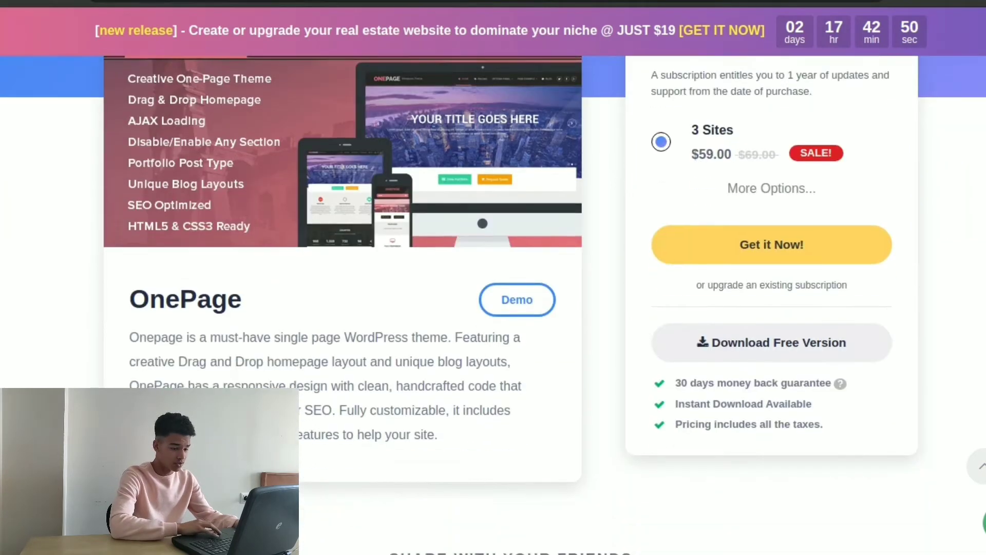
scroll(493, 308, up, 3)
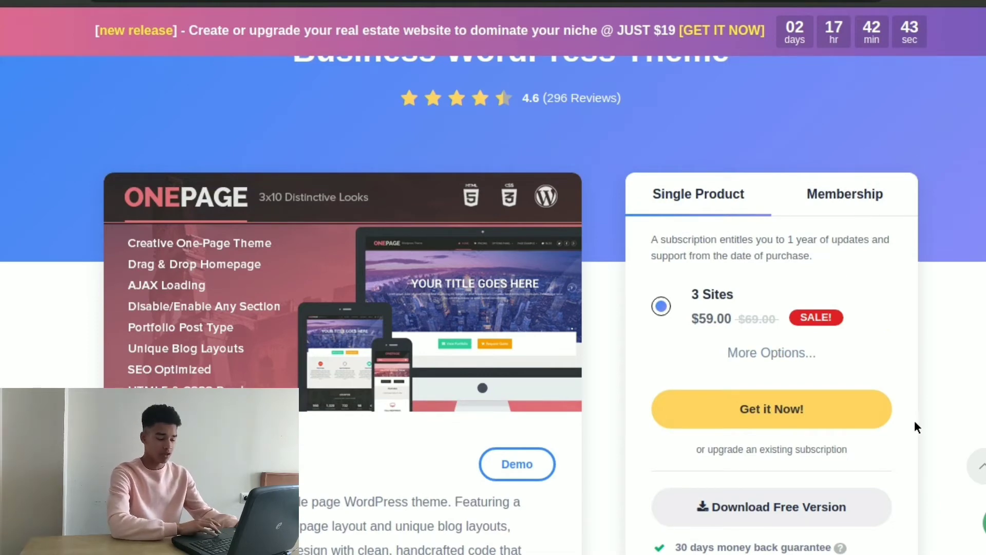
Open the OnePage theme's demo page and download the theme's free version from there.
click(515, 458)
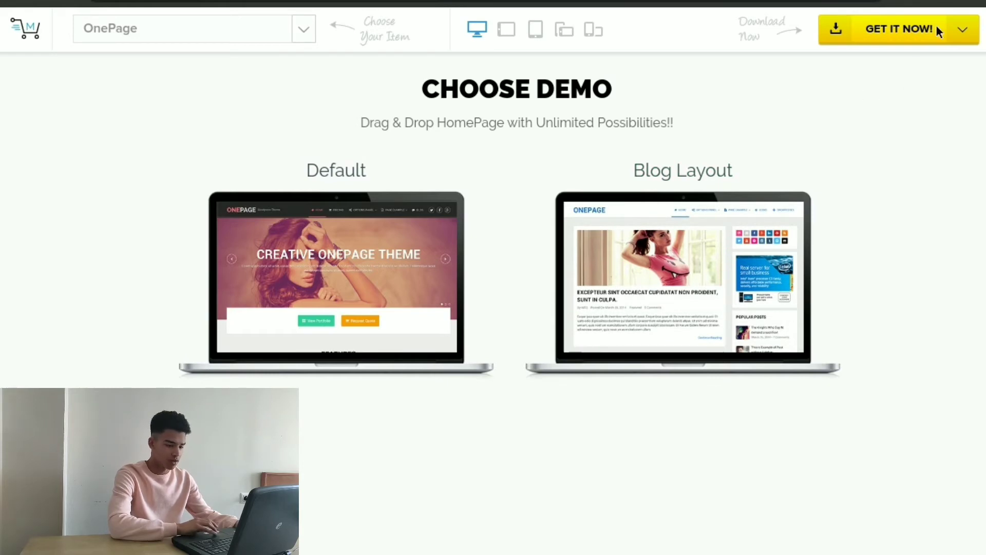
click(959, 32)
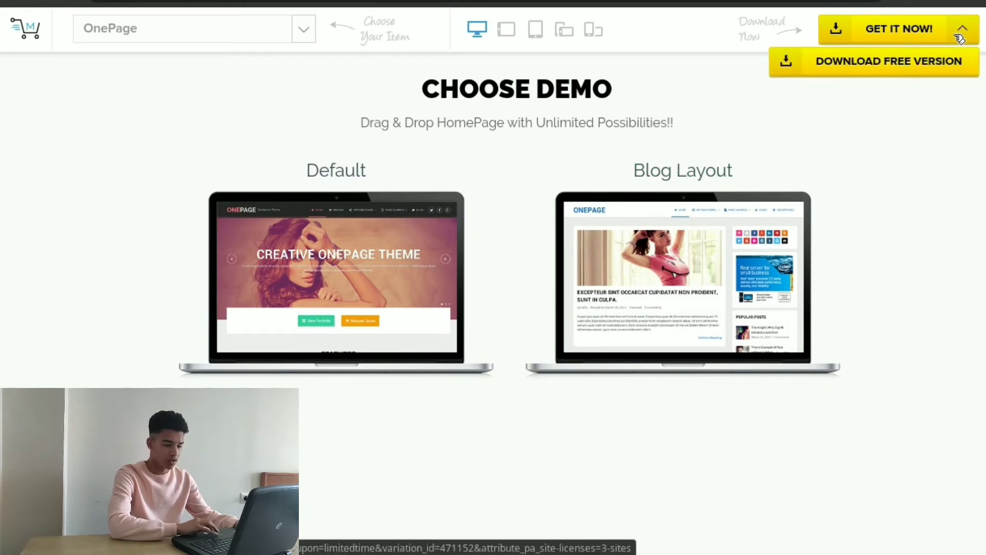
click(931, 67)
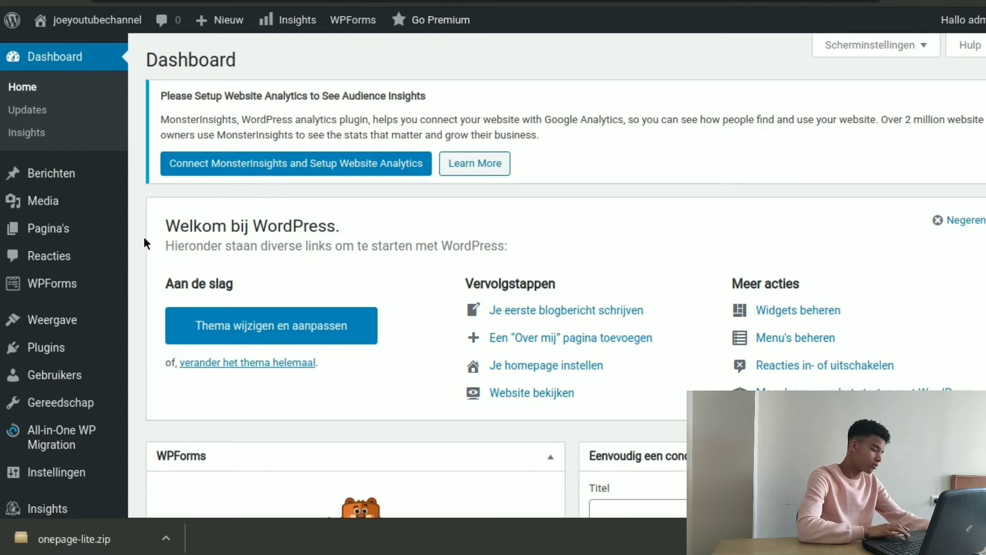
Switch to the WordPress dashboard, open the zip upload form for adding a new theme, and dismiss the Limited Time Offer banner.
mouse_move(77, 322)
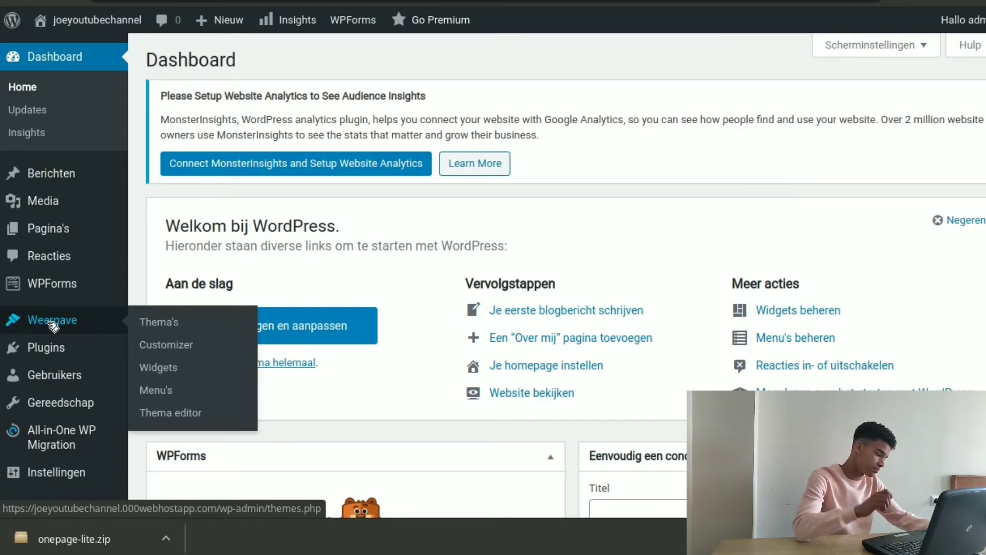
click(169, 324)
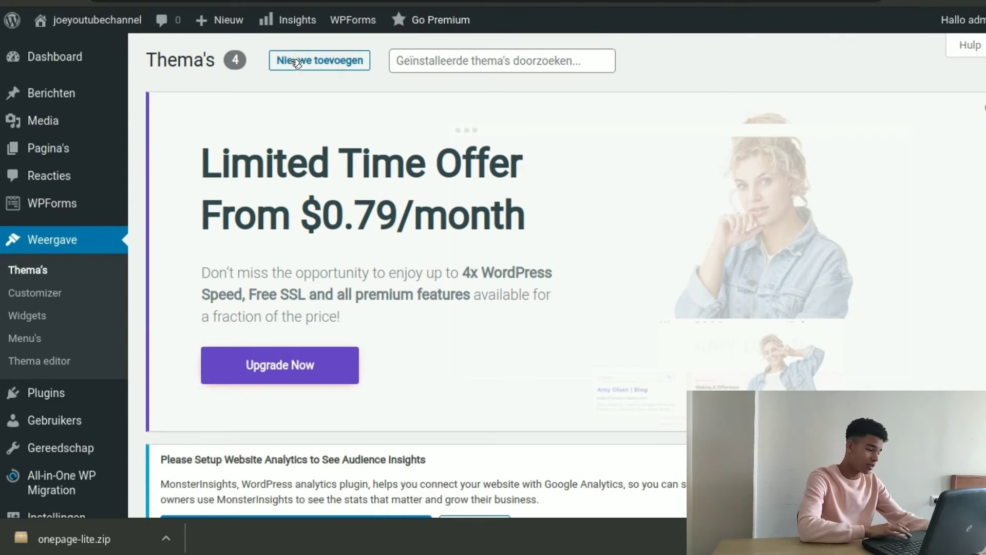
click(323, 63)
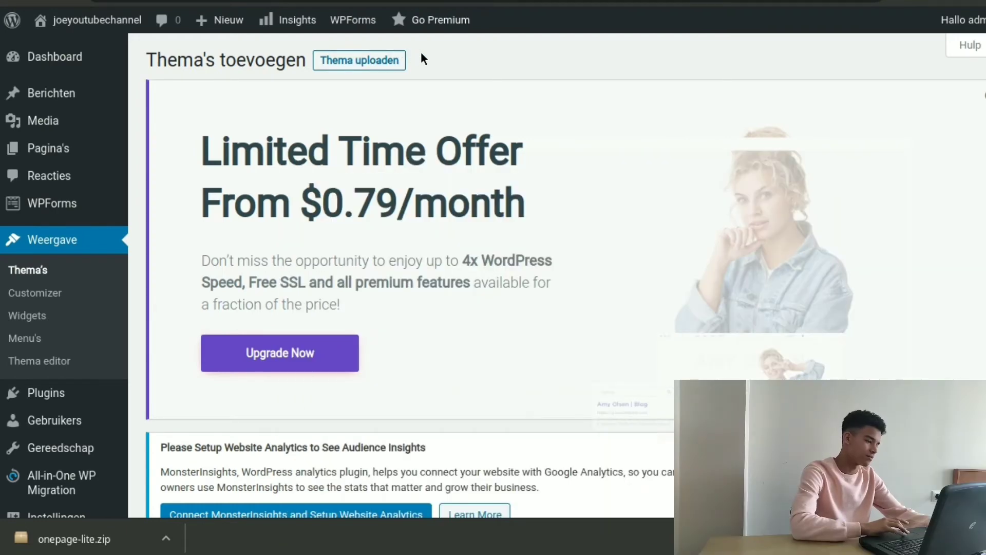
click(392, 62)
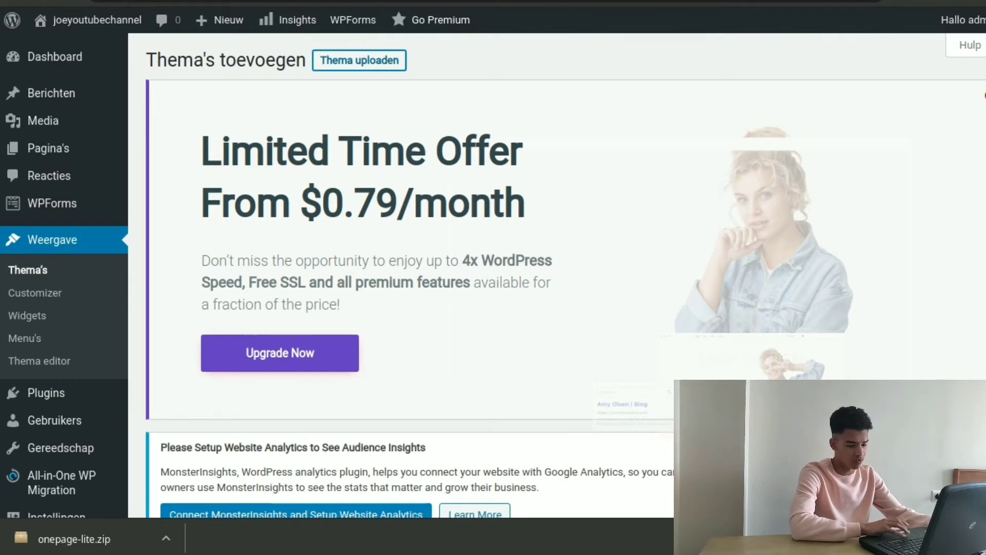
click(982, 96)
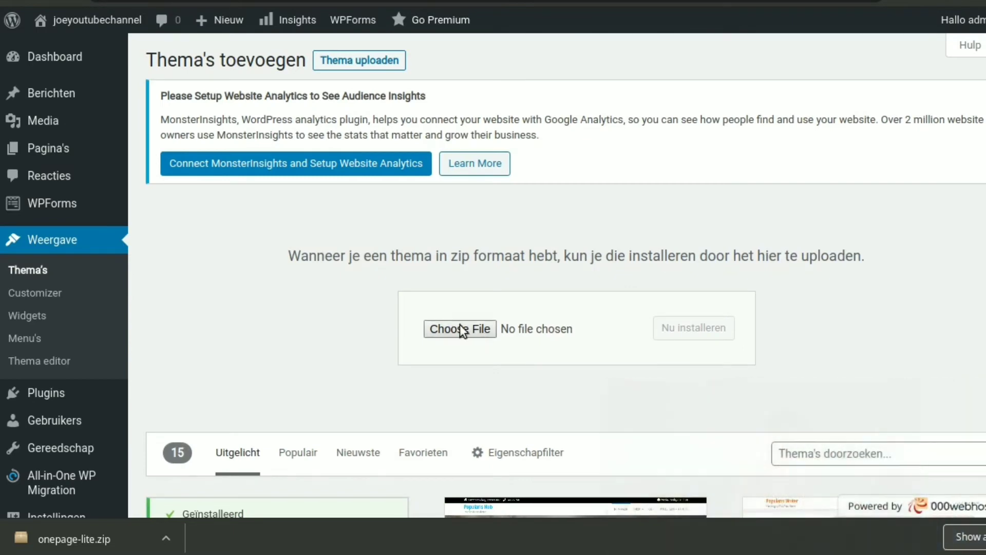
click(461, 326)
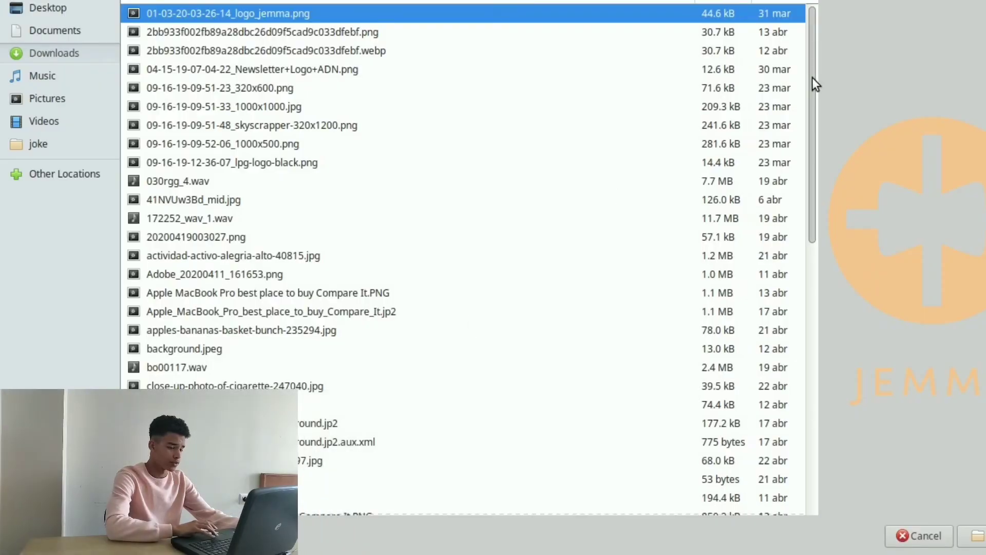
drag(812, 77, 787, 364)
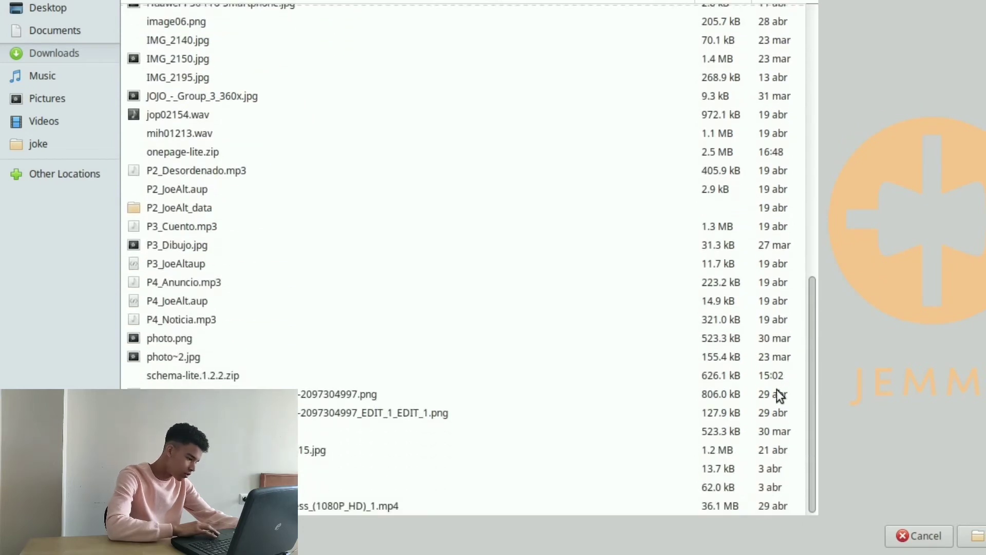
scroll(778, 339, up, 2)
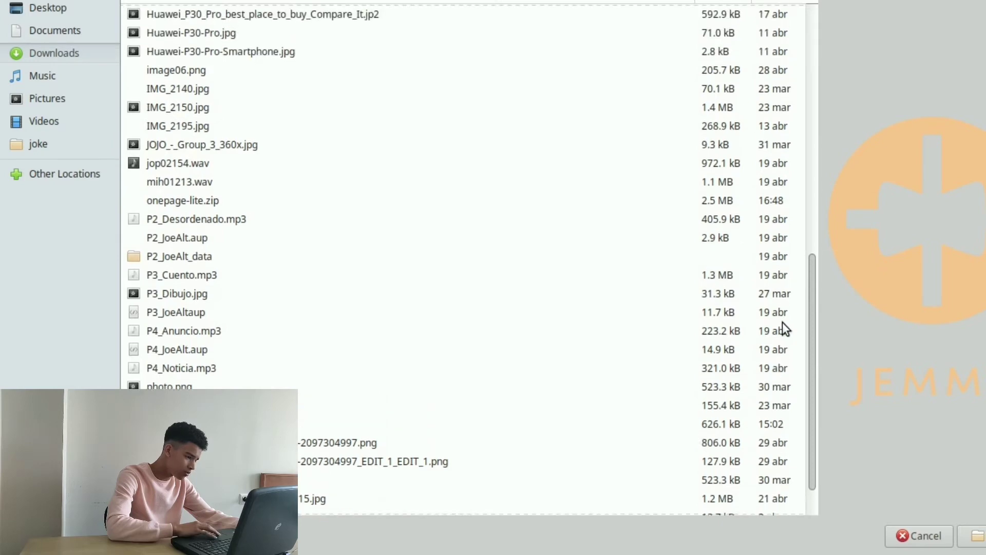
scroll(784, 316, up, 4)
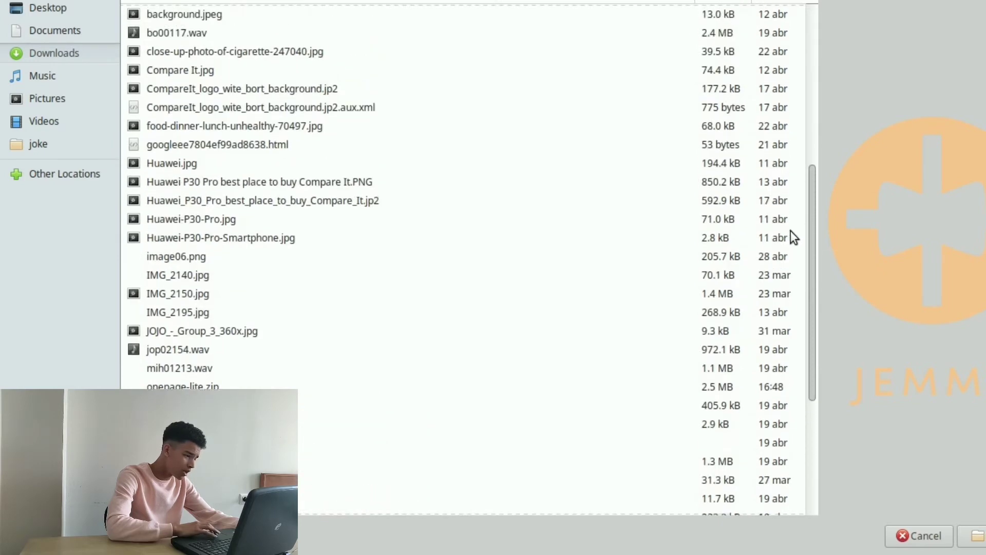
scroll(790, 237, up, 7)
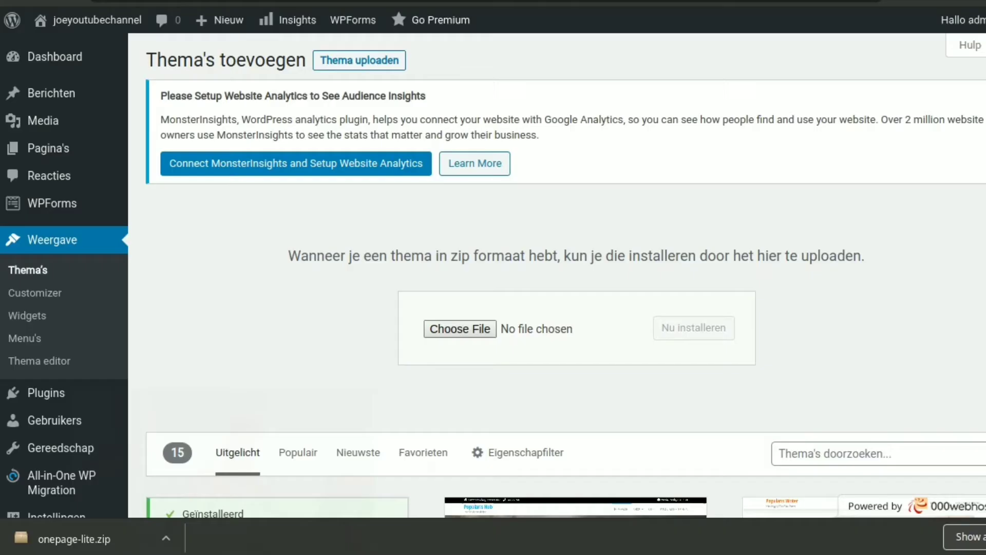
click(163, 538)
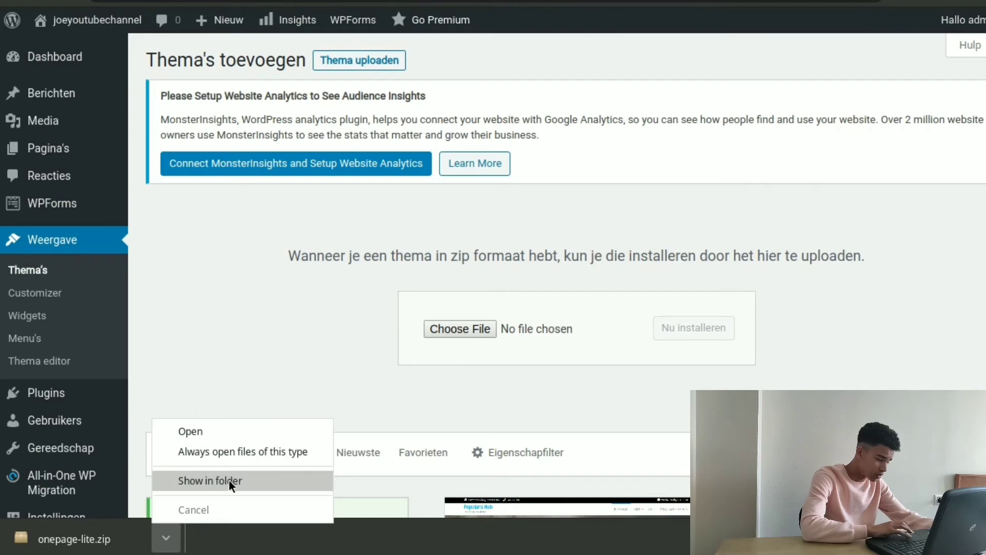
click(469, 322)
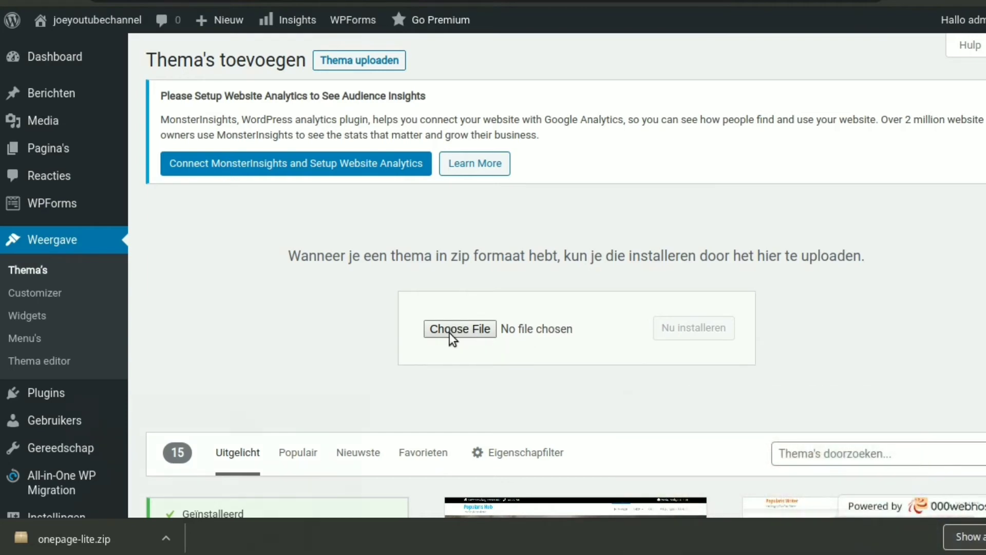
click(449, 332)
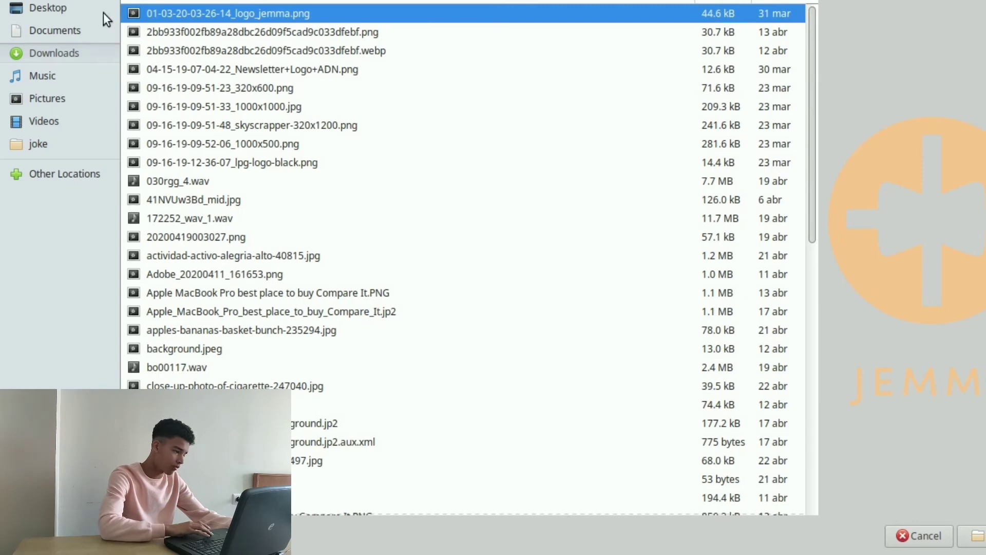
click(69, 9)
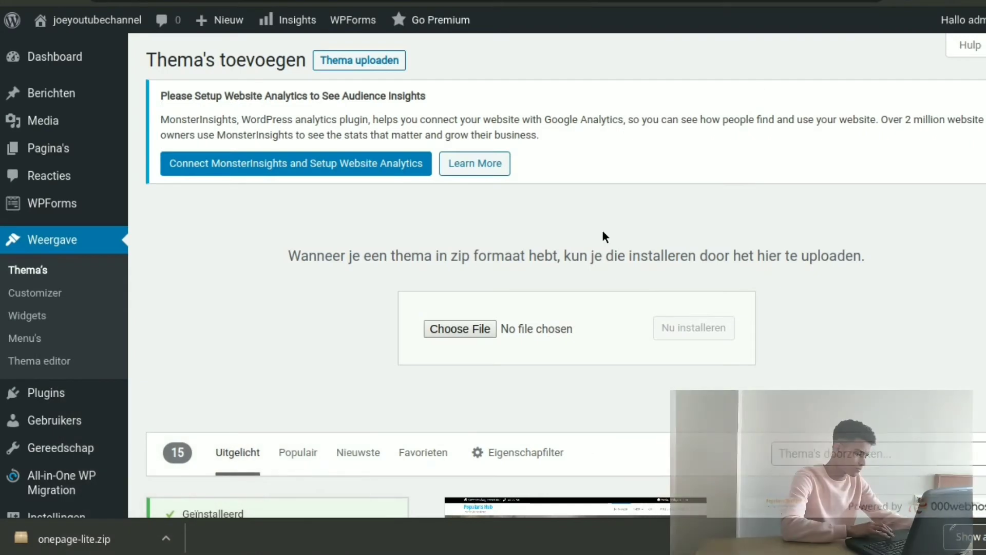
Open the browser's download list and locate onepage-lite.zip in its containing folder, allowing the file manager to open.
click(168, 545)
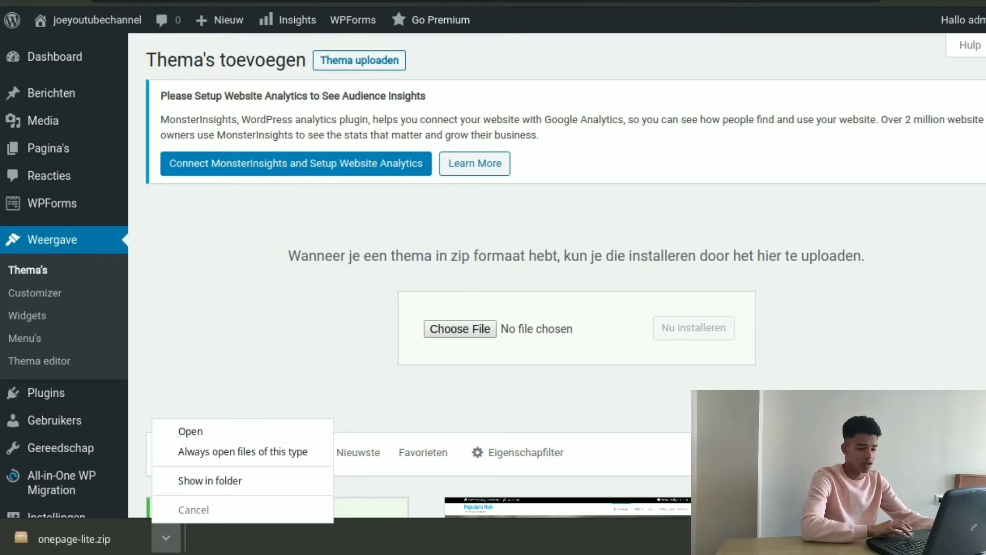
key(Escape)
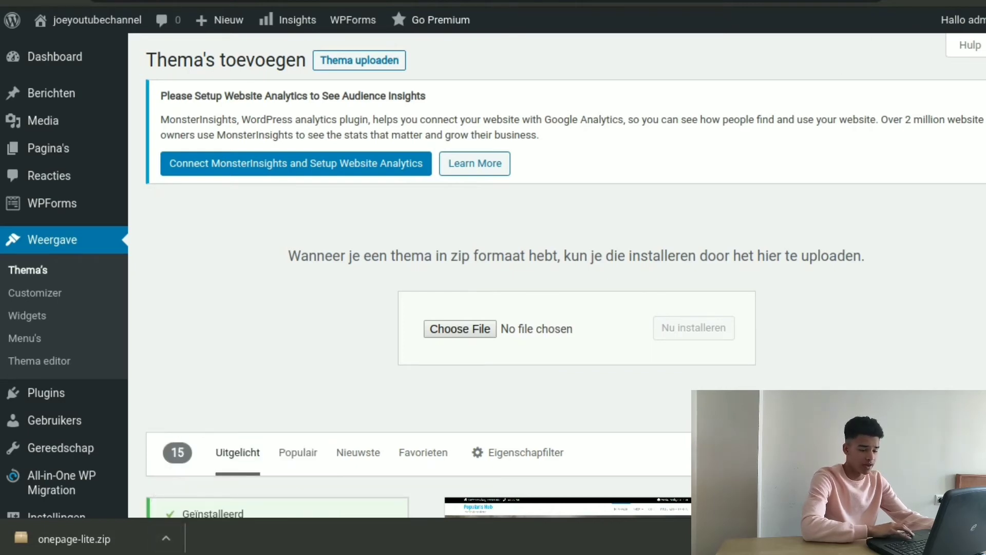
key(alt+f)
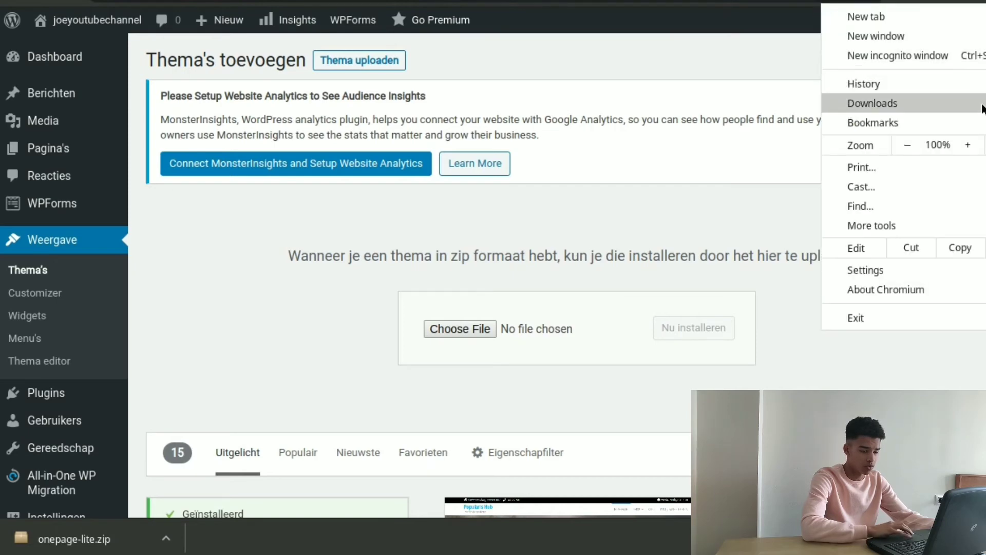
key(Escape)
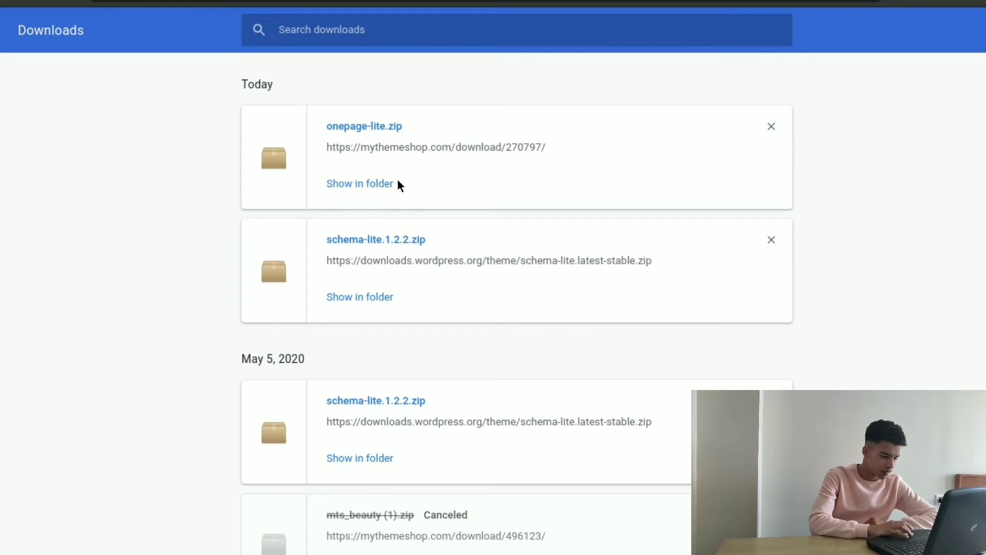
click(365, 183)
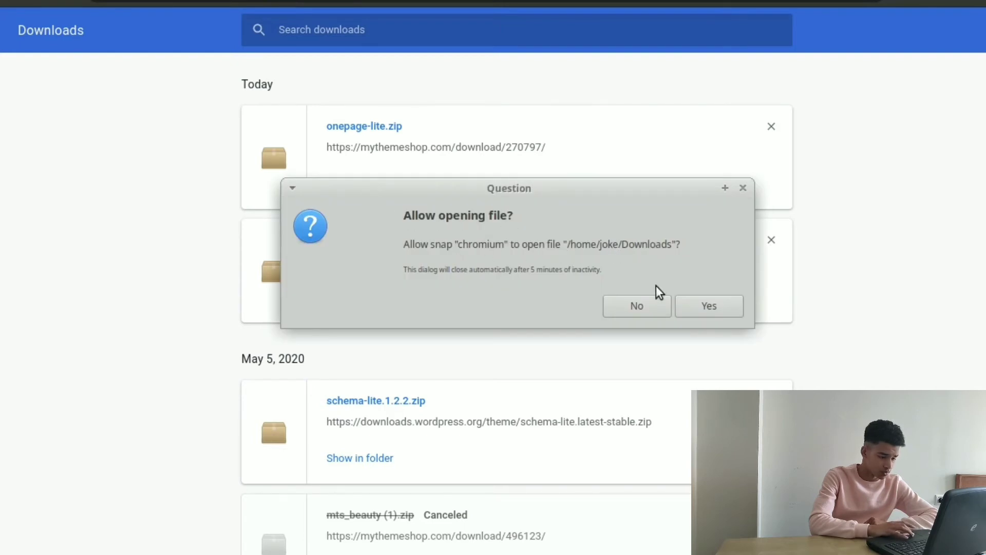
click(705, 308)
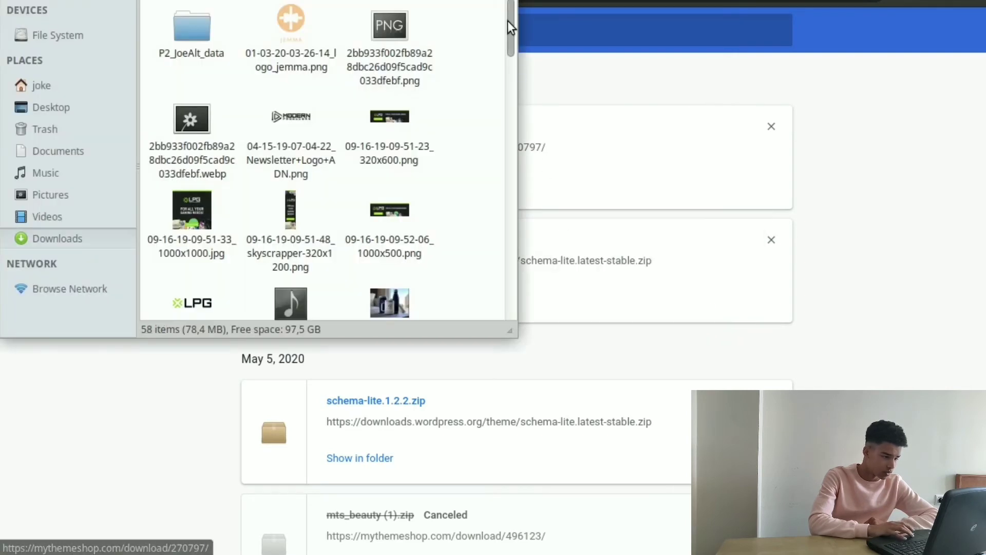
drag(511, 23, 504, 205)
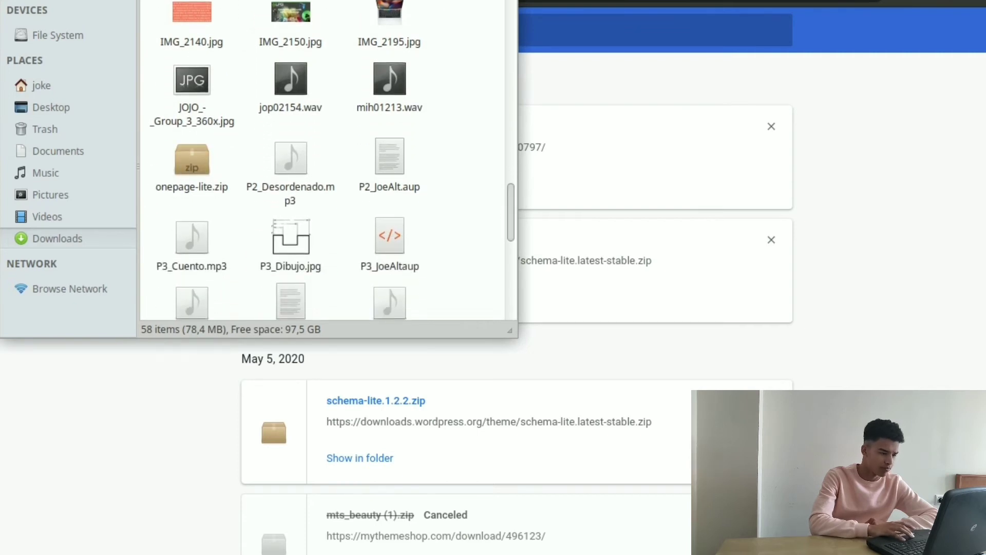
Return to the WordPress theme upload form, choose onepage-lite.zip from the Downloads folder, and install it.
key(alt+Tab)
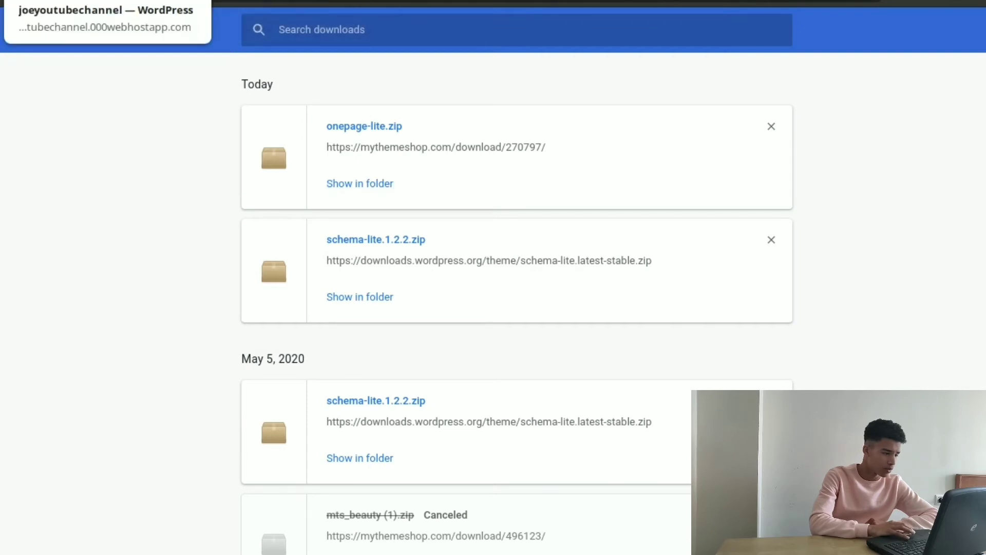
click(77, 3)
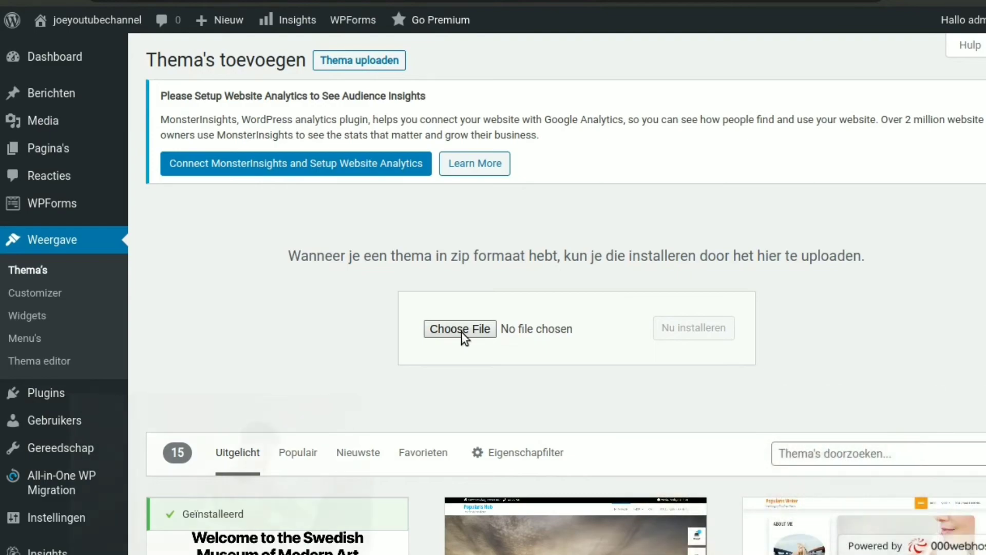
click(460, 328)
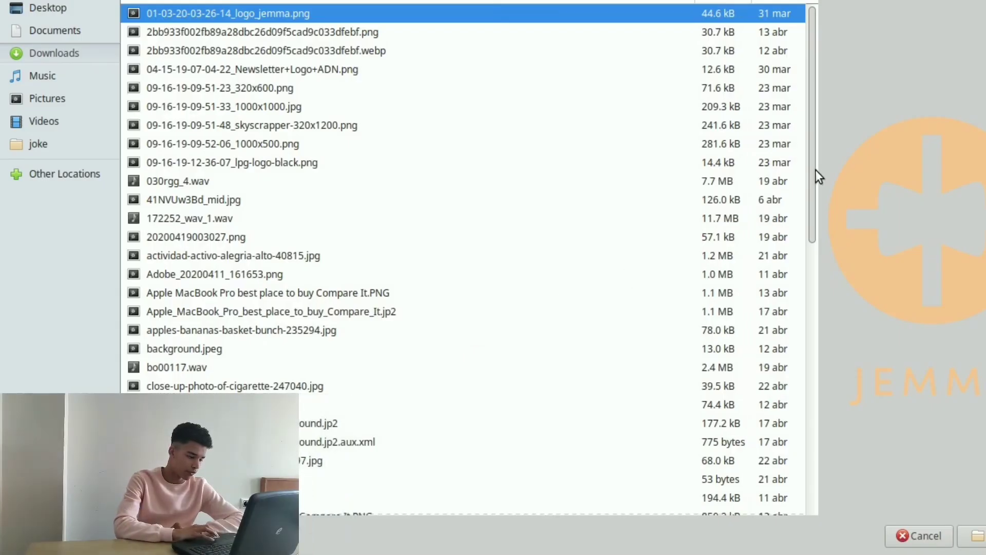
scroll(816, 169, down, 5)
drag(812, 221, 803, 298)
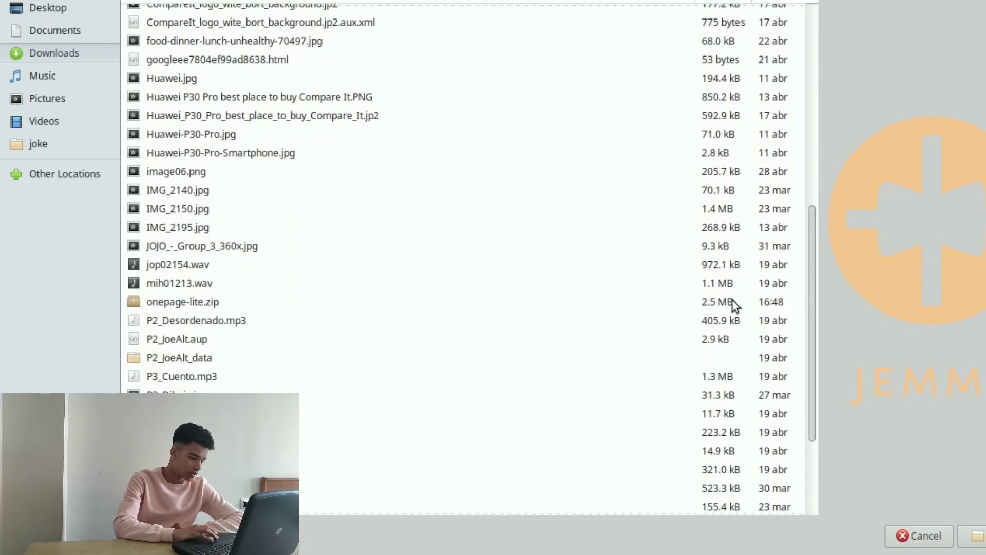
click(716, 318)
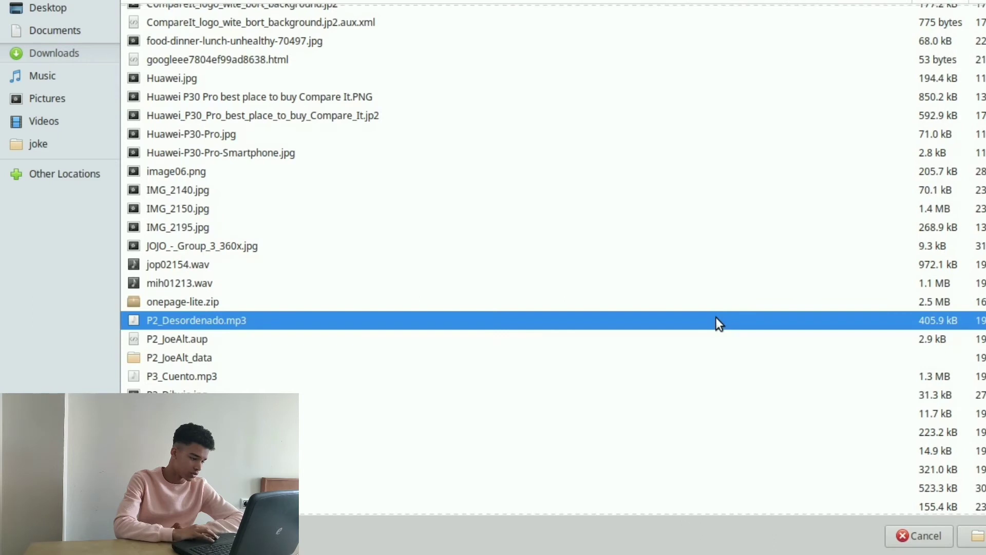
click(716, 297)
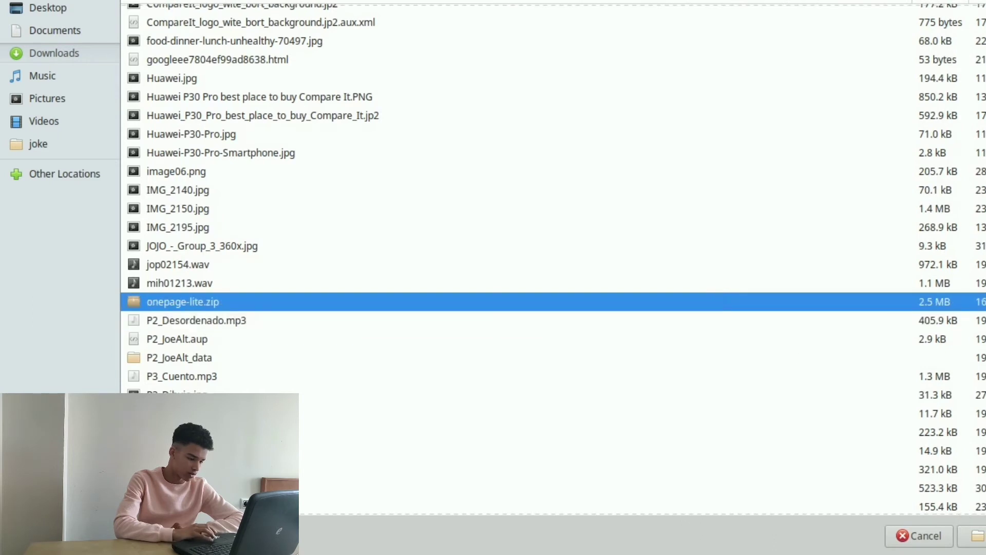
click(978, 536)
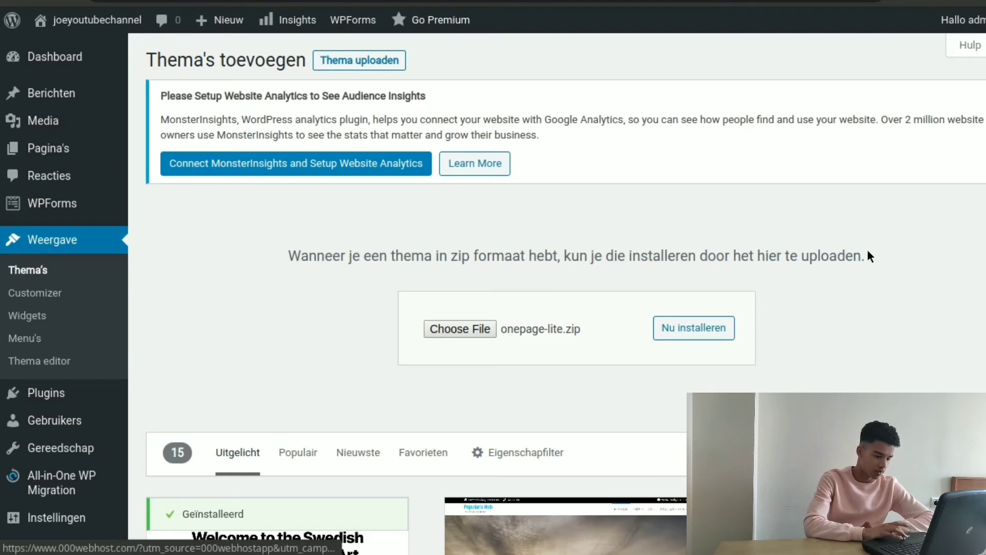
click(683, 333)
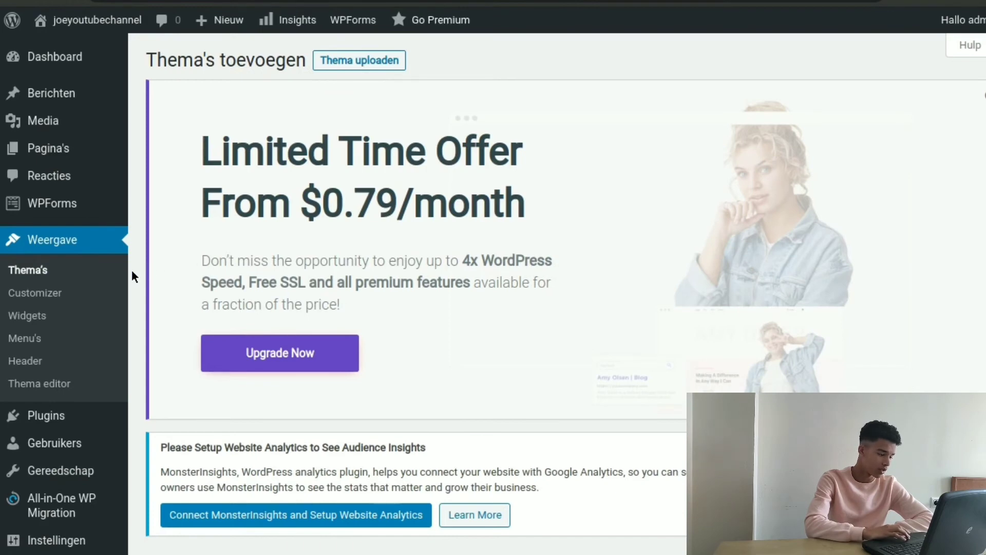
Open the installed themes overview and locate the OnePage Lite theme.
click(33, 270)
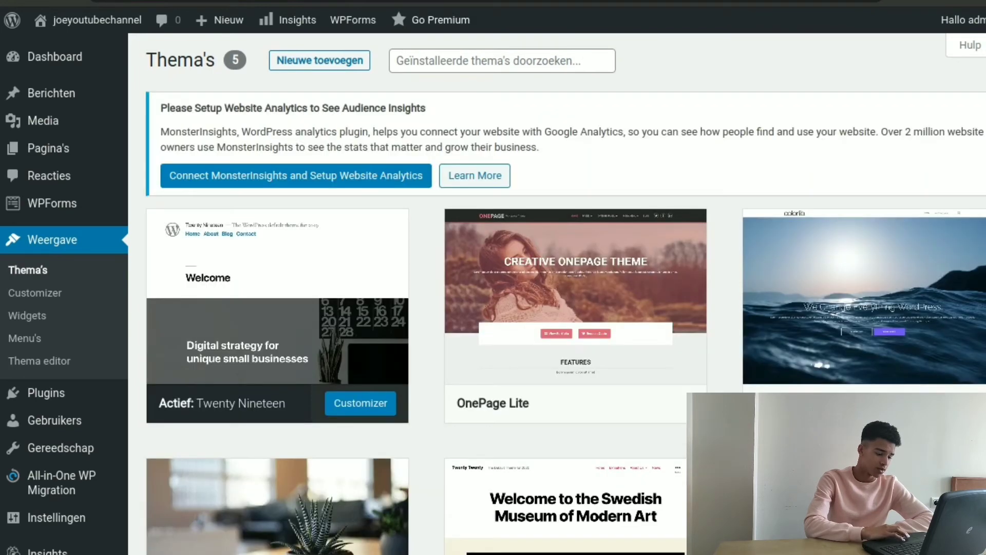
scroll(494, 294, down, 1)
scroll(726, 325, down, 1)
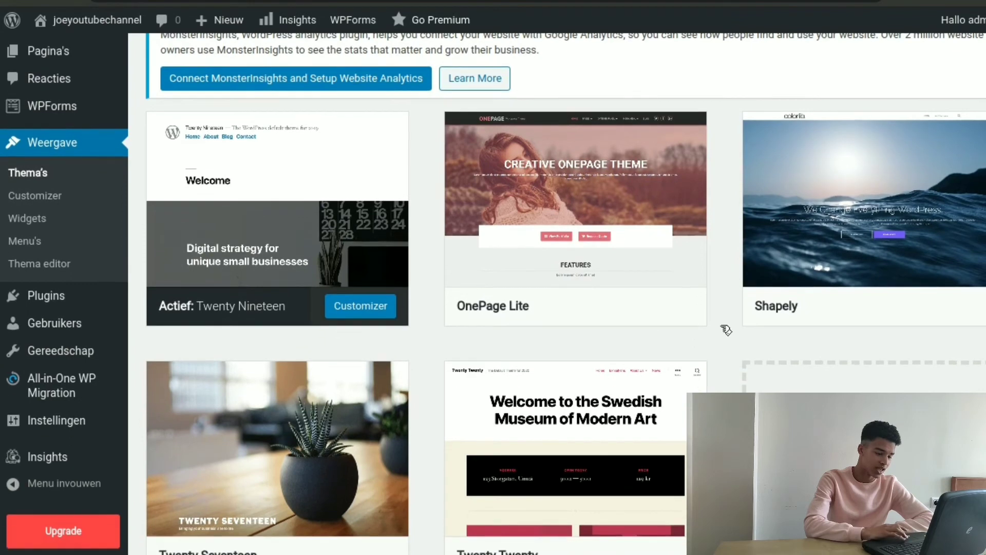
mouse_move(527, 268)
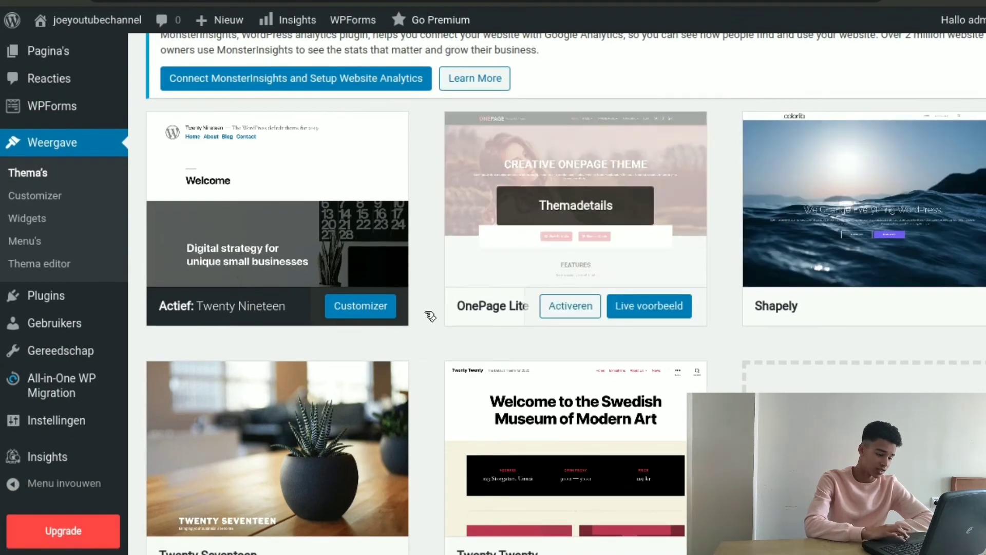
Activate the OnePage Lite theme and read the notice about its required plugin.
click(572, 303)
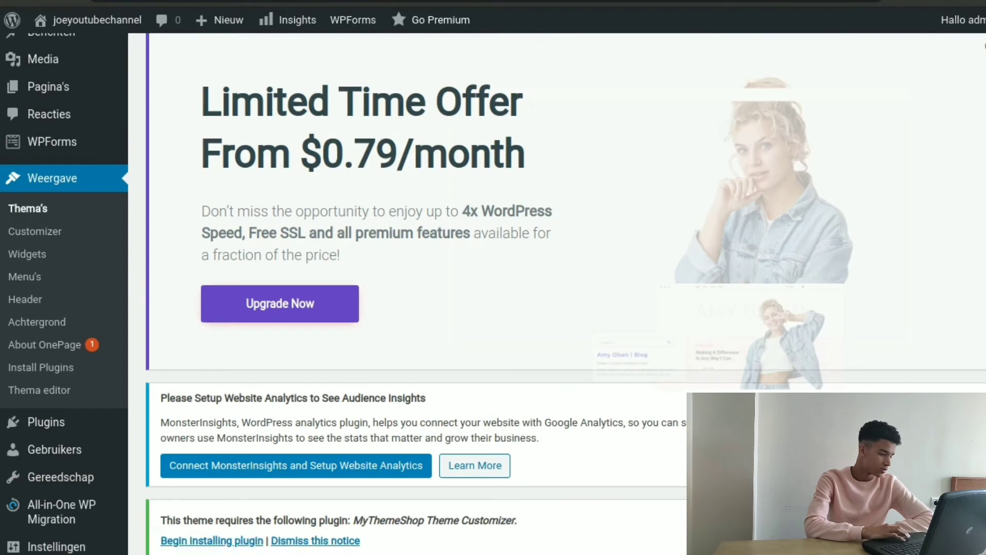
scroll(558, 293, down, 5)
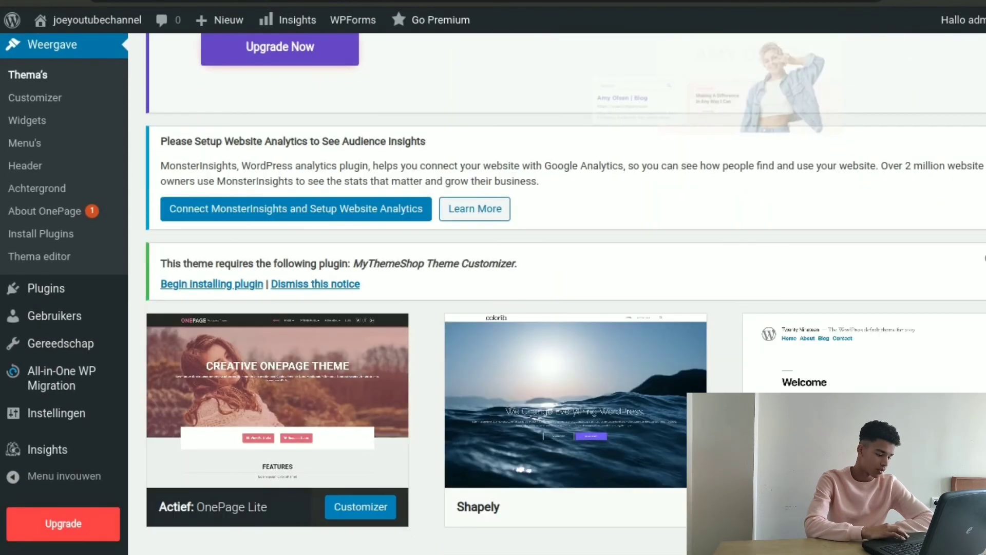
scroll(565, 308, down, 2)
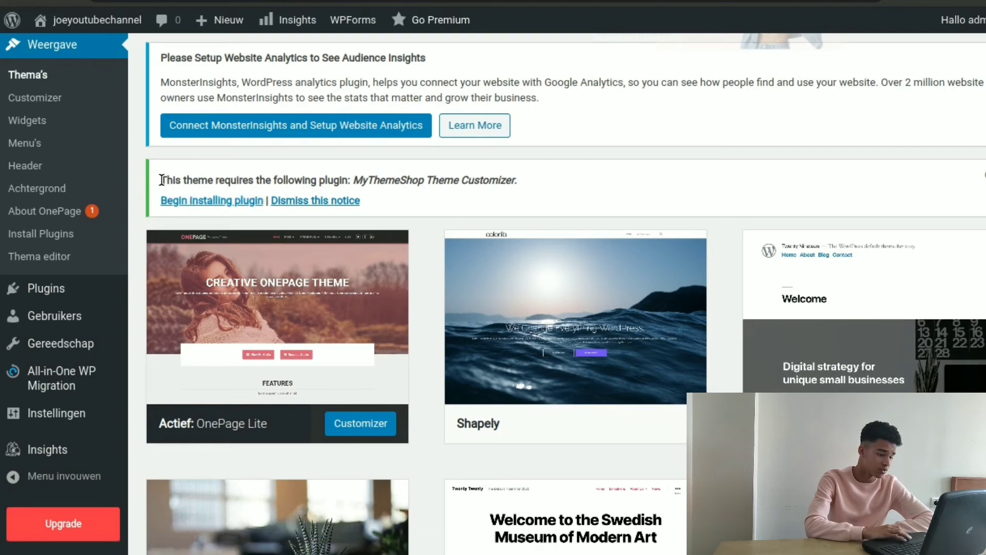
drag(161, 180, 240, 181)
click(240, 181)
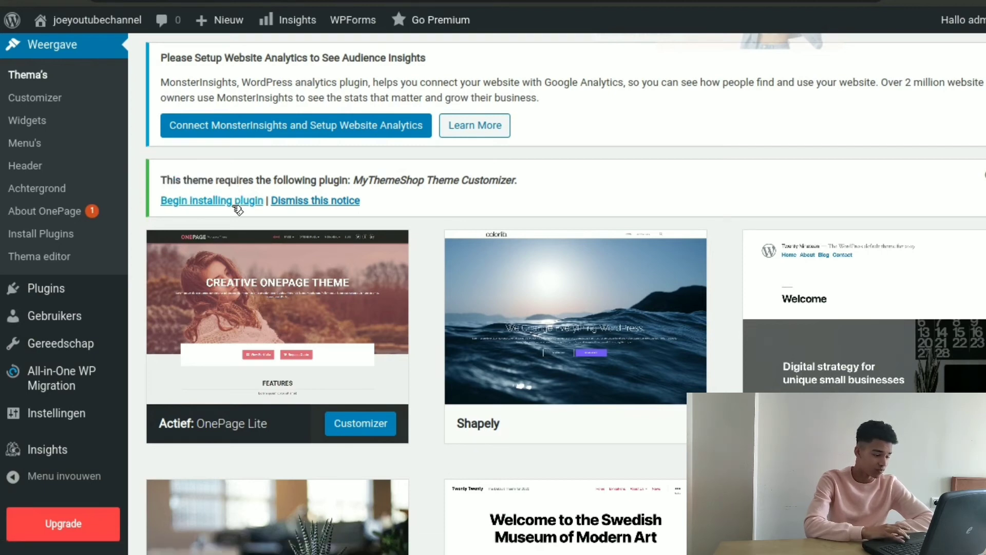
Install the required MyThemeShop Theme Customizer plugin and check the installation log.
click(235, 202)
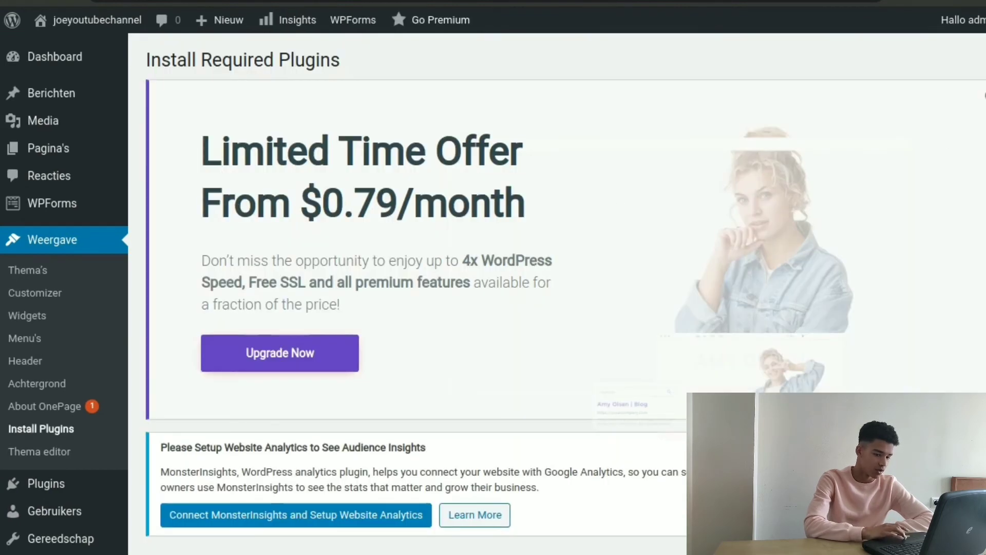
scroll(565, 288, down, 4)
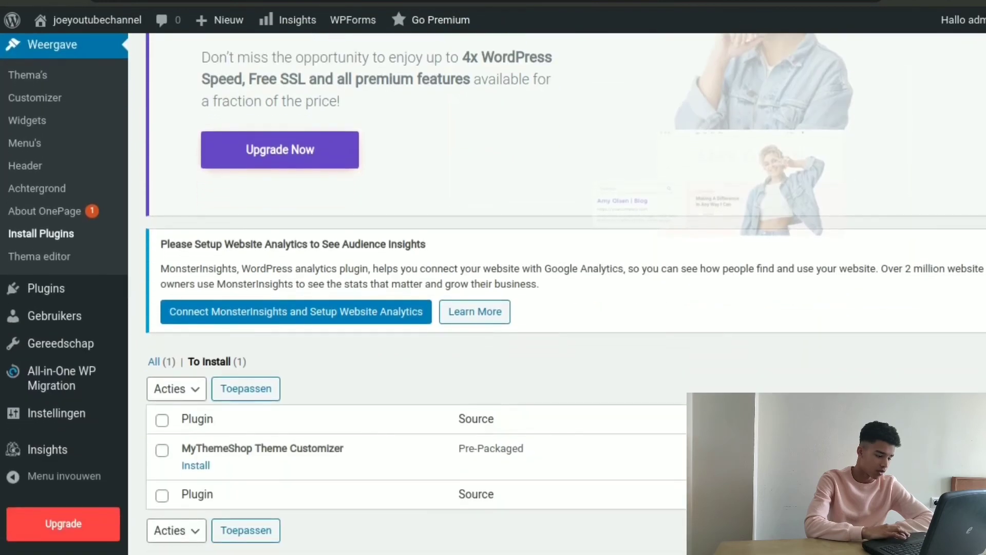
scroll(565, 288, down, 1)
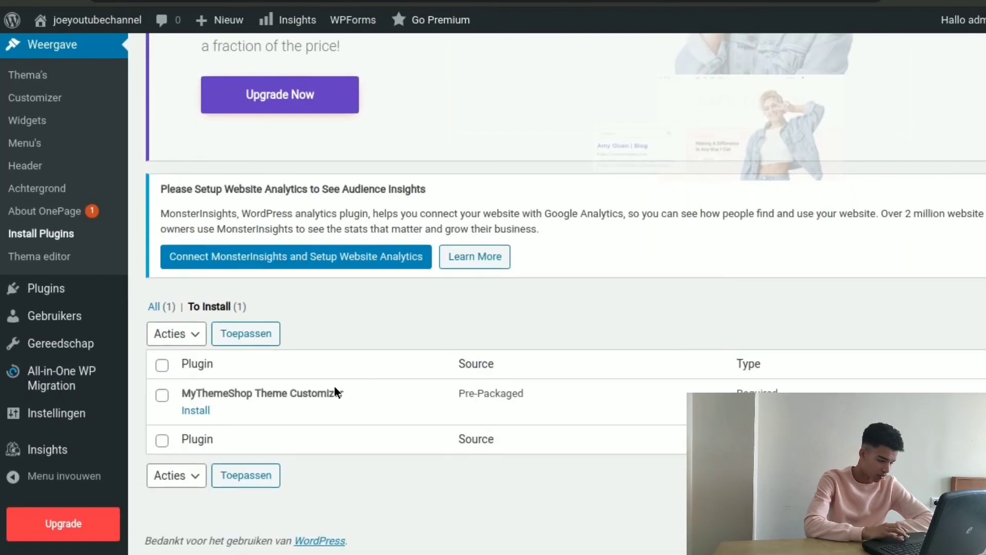
click(201, 411)
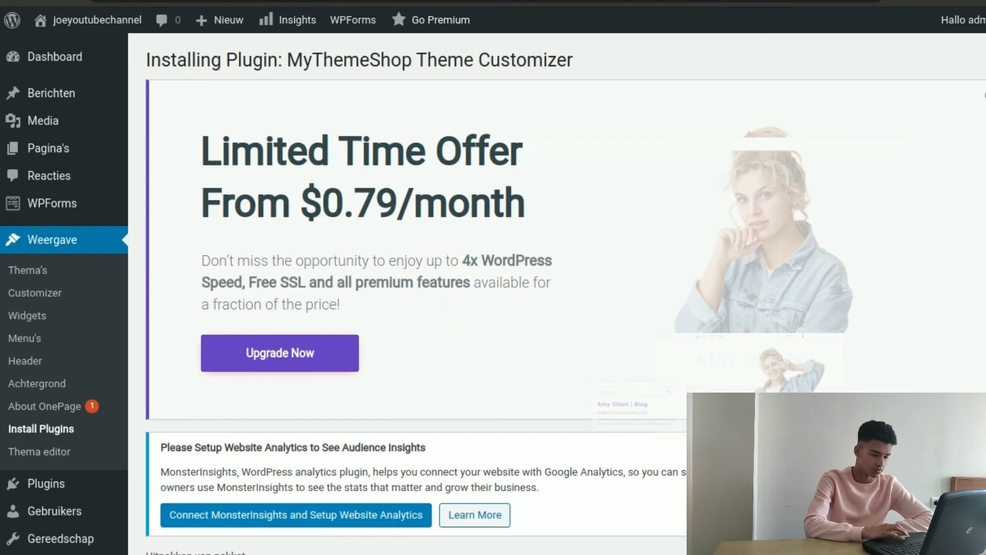
scroll(557, 293, down, 4)
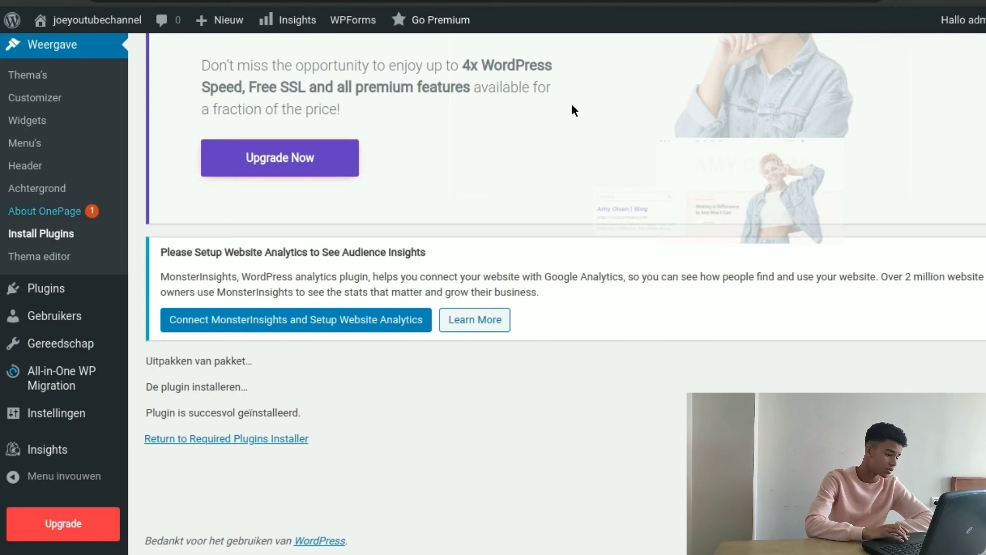
scroll(557, 292, up, 4)
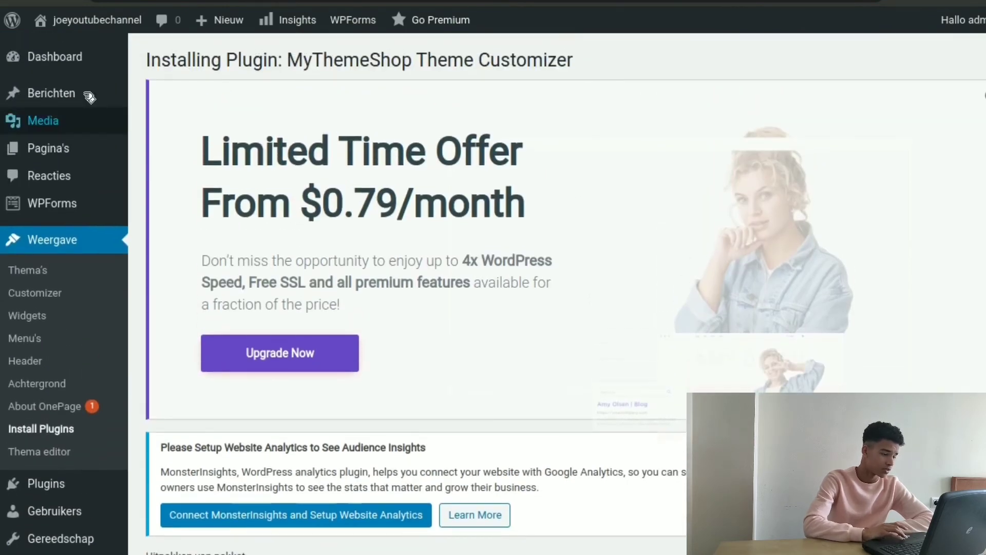
Open the dashboard home and examine its widgets, from the welcome links and site health to the theme in use and recent activity.
click(57, 59)
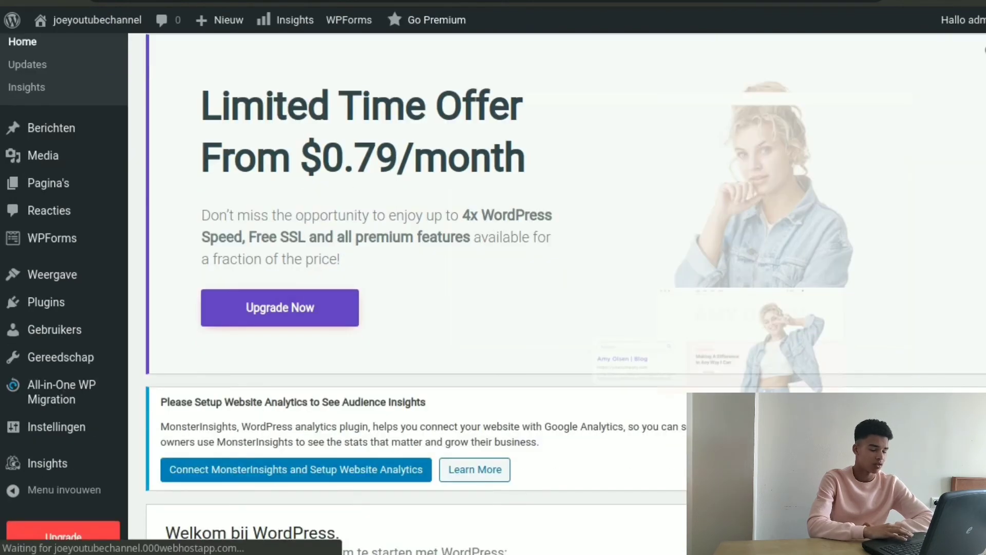
scroll(565, 293, down, 6)
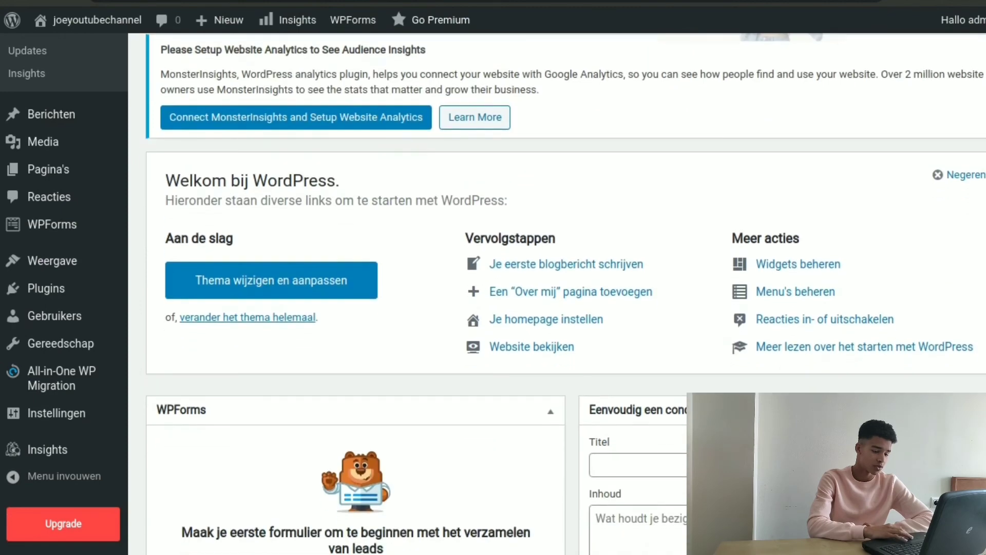
scroll(565, 293, down, 3)
scroll(565, 292, down, 3)
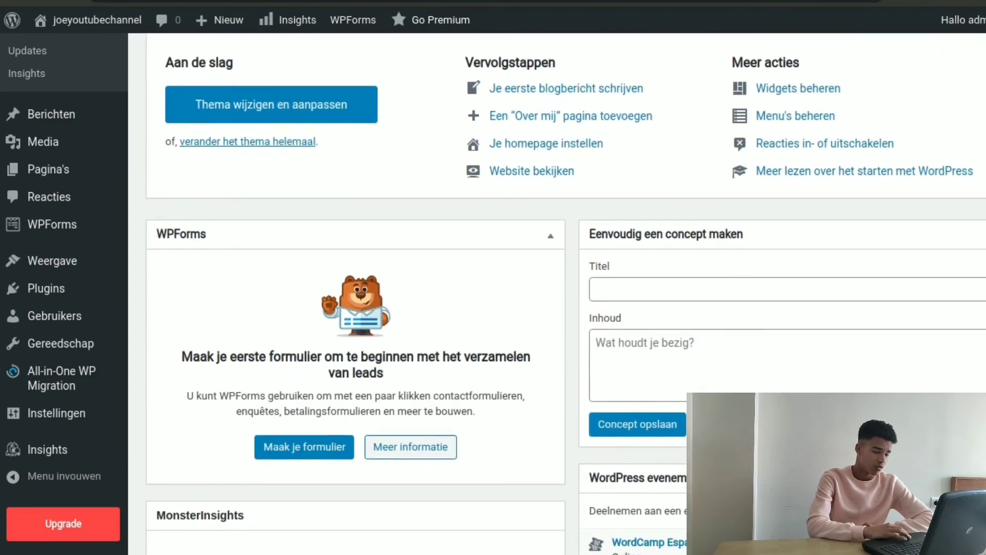
scroll(565, 293, down, 2)
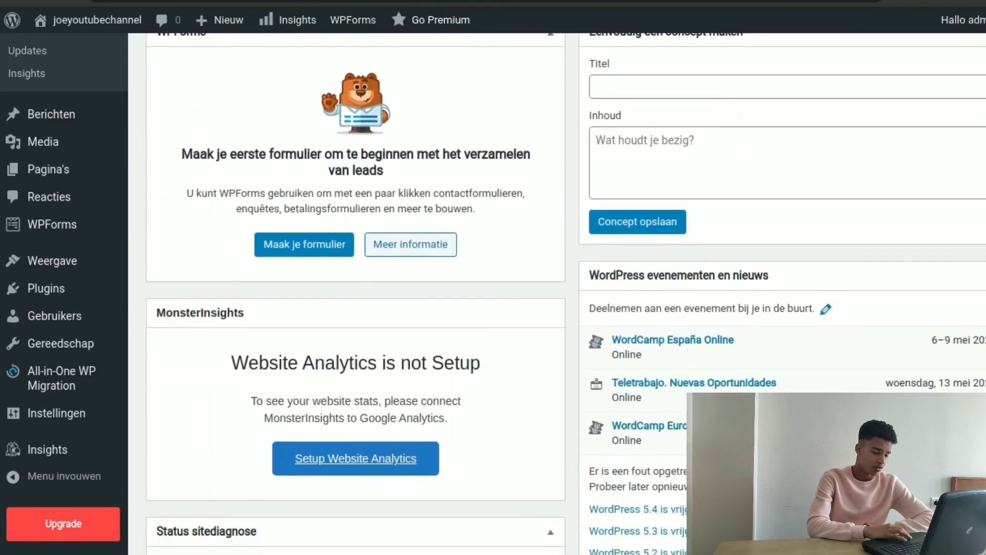
scroll(565, 293, down, 2)
scroll(565, 293, down, 5)
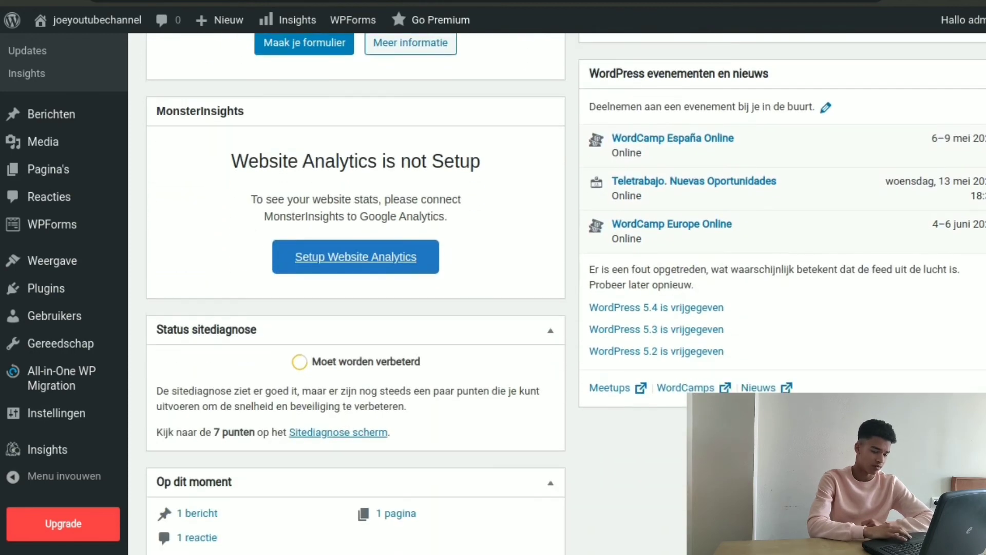
scroll(565, 293, down, 2)
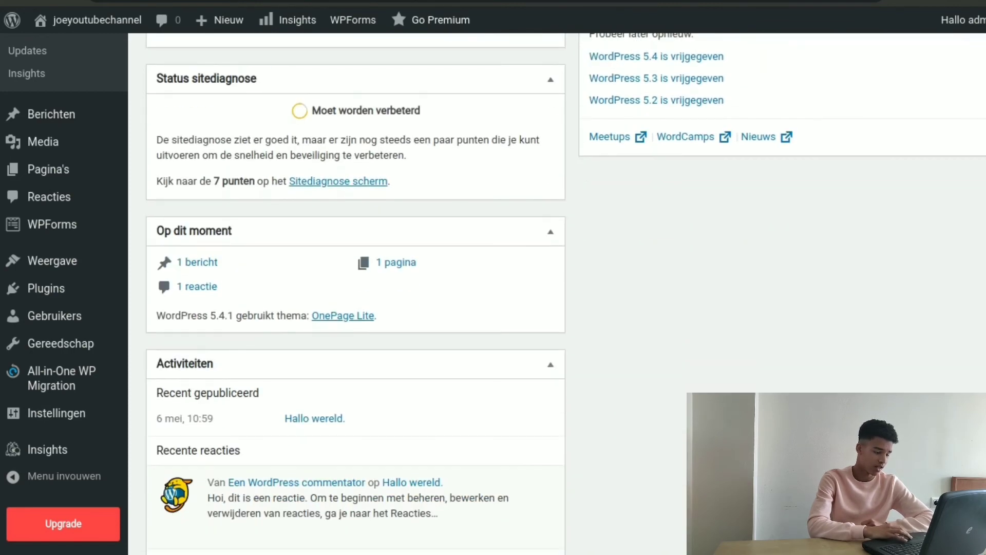
scroll(565, 293, down, 1)
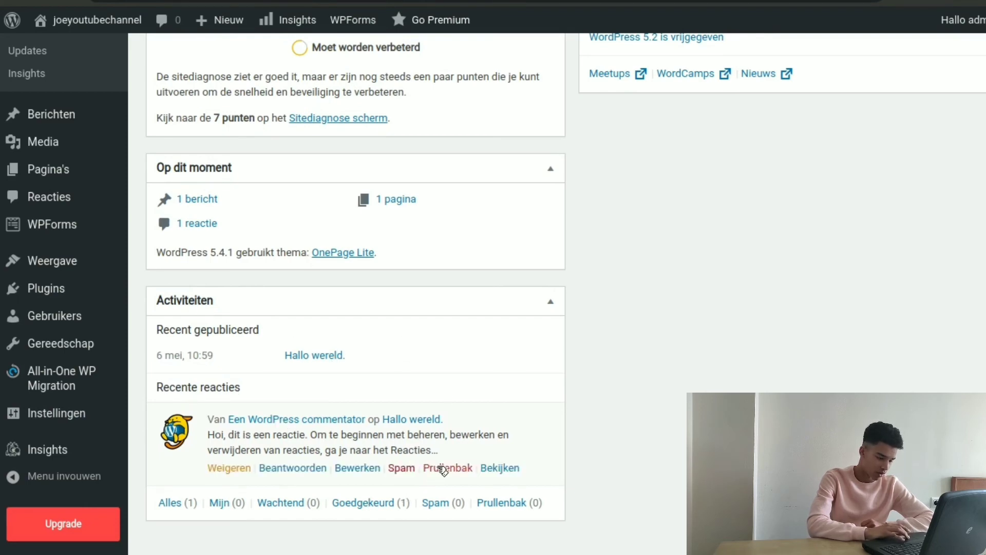
scroll(355, 293, up, 10)
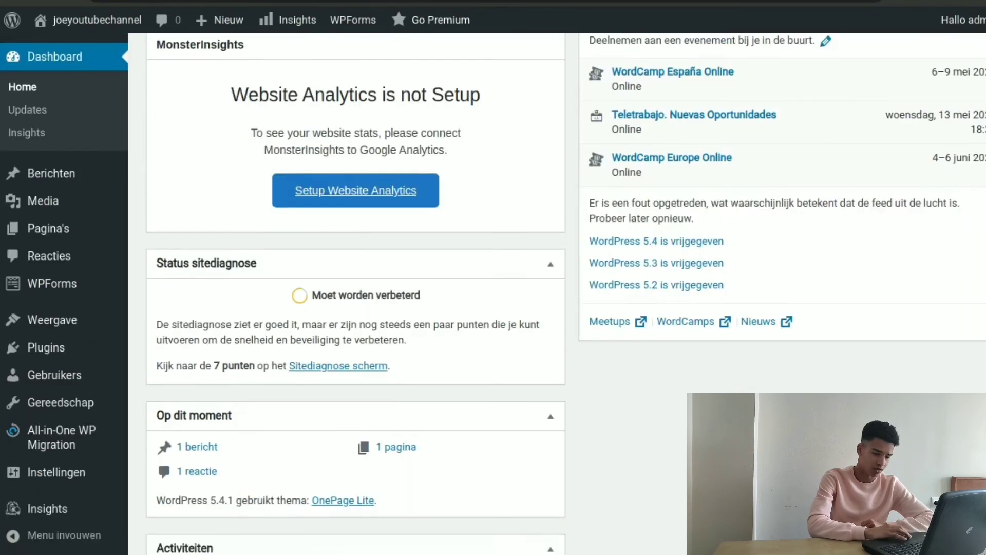
scroll(565, 293, up, 10)
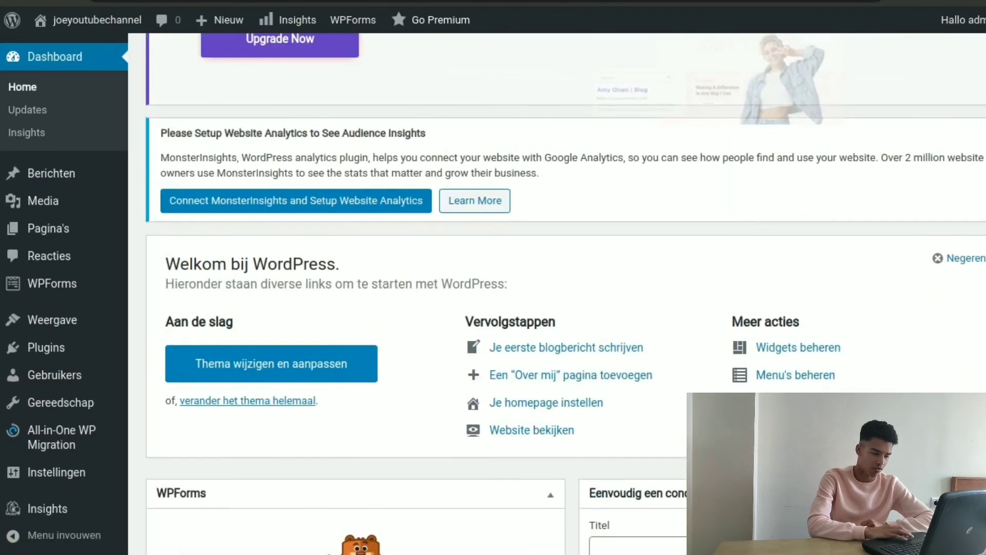
Title the quick draft "Leren met" followed by the presenter's first name, and start its content.
scroll(565, 293, down, 5)
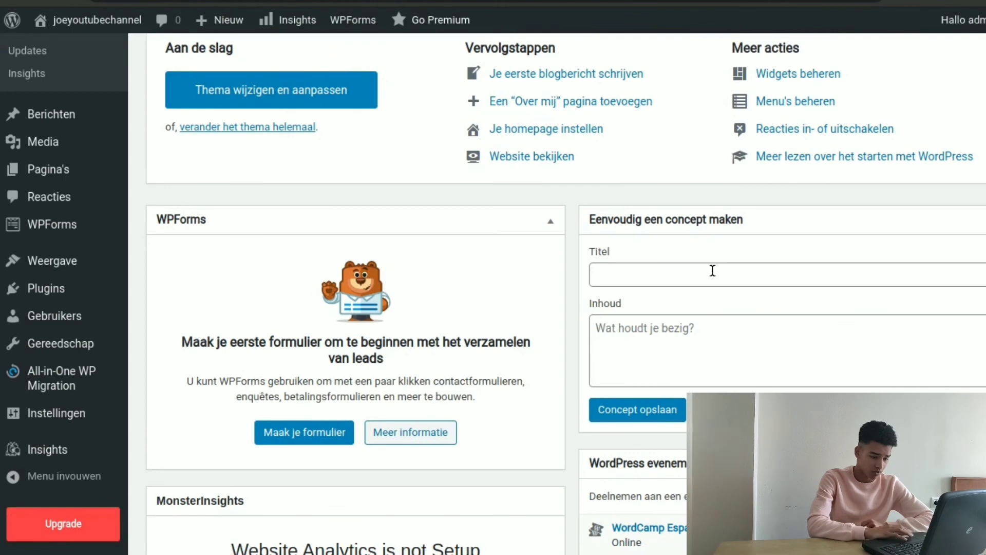
click(713, 271)
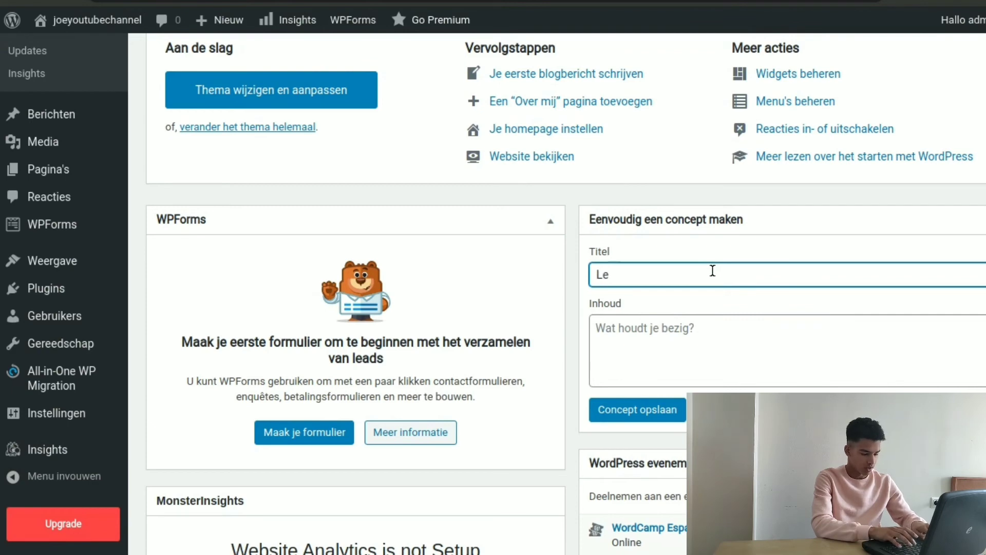
text(Leren )
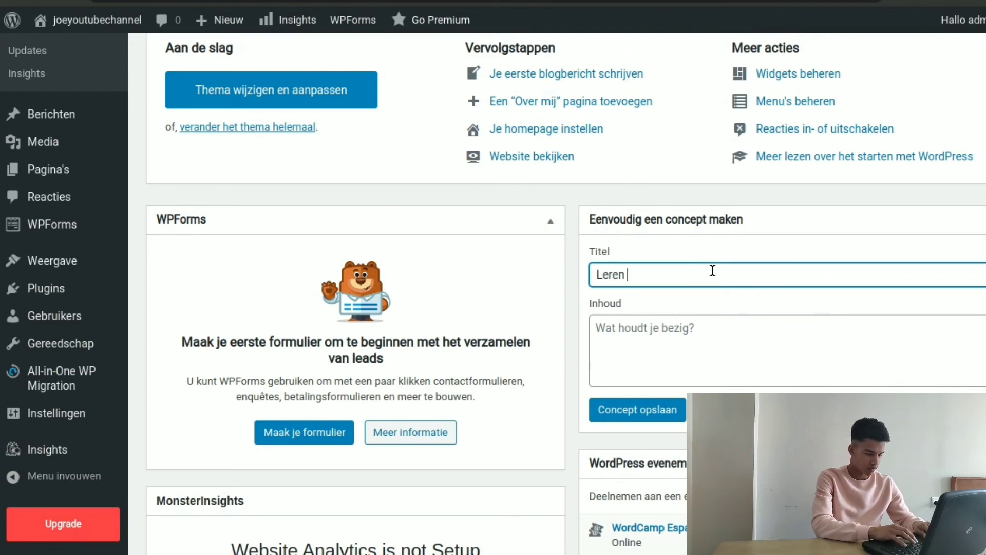
text(met Joe)
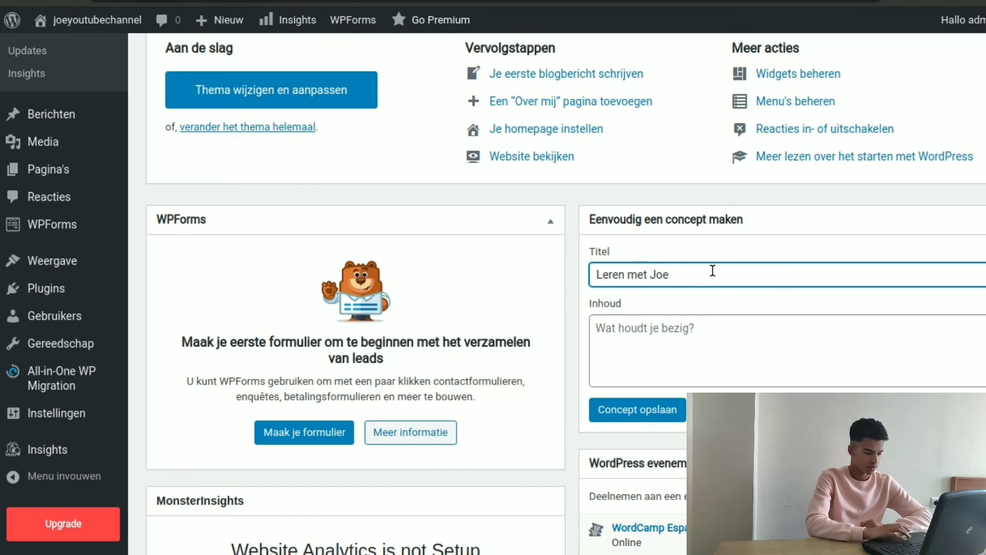
click(687, 328)
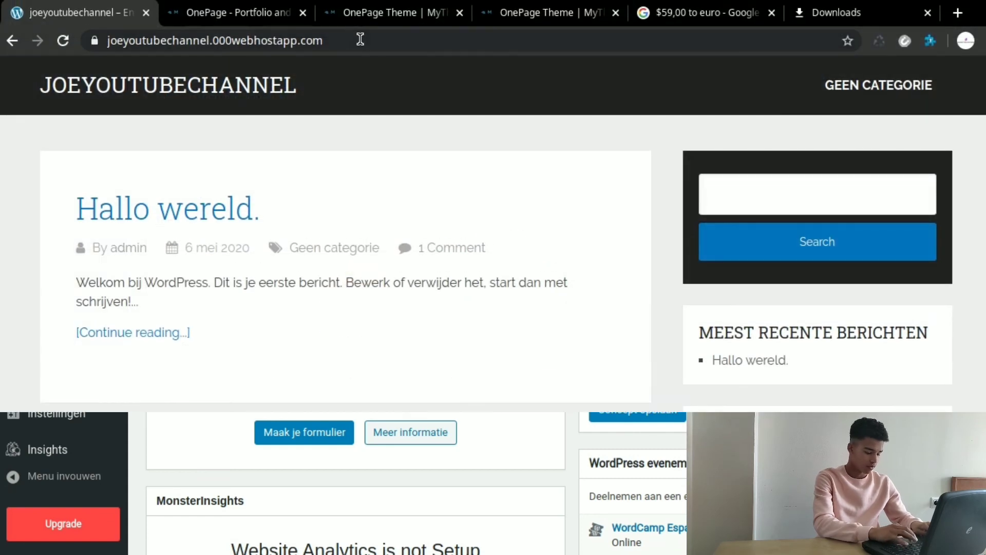
Reload the public front page at joeyoutubechannel.000webhostapp.com to view the site with the activated theme.
click(360, 39)
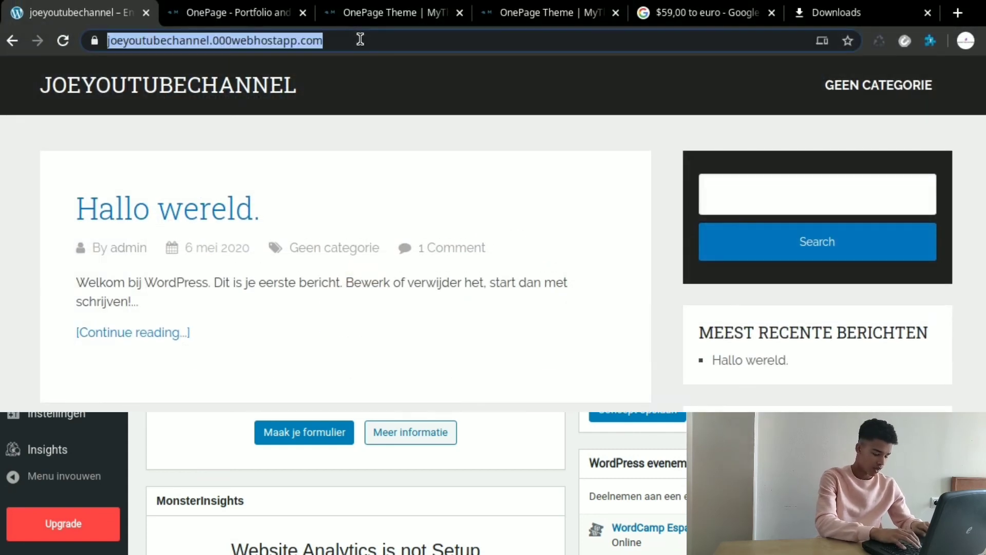
key(Return)
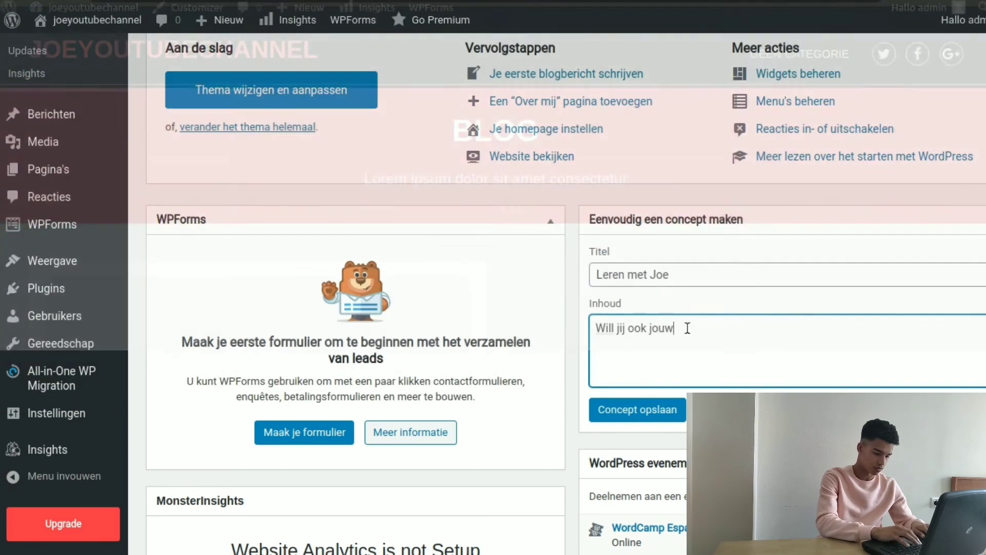
Write "Will jij ook jouw eige website maken?" as the quick draft's content.
text(eige)
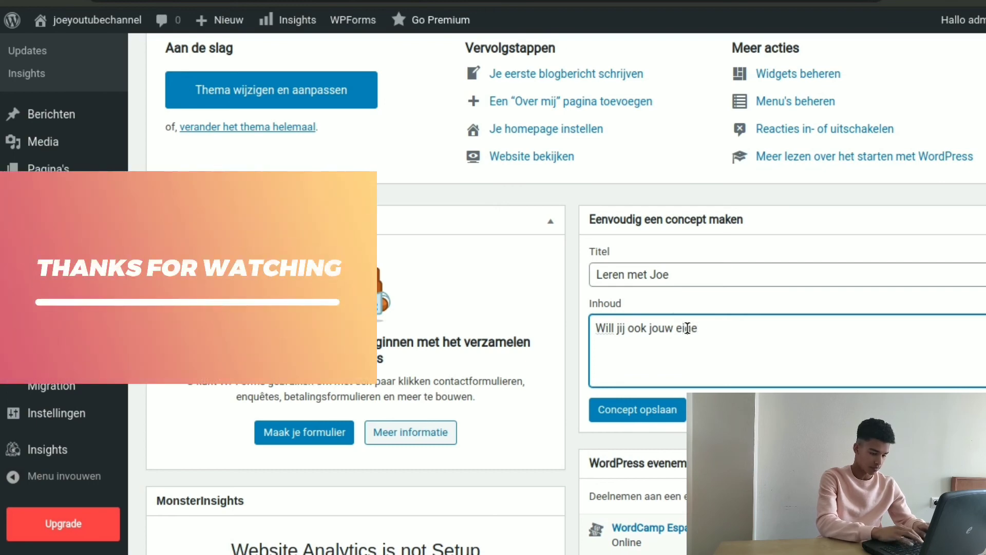
text( webs)
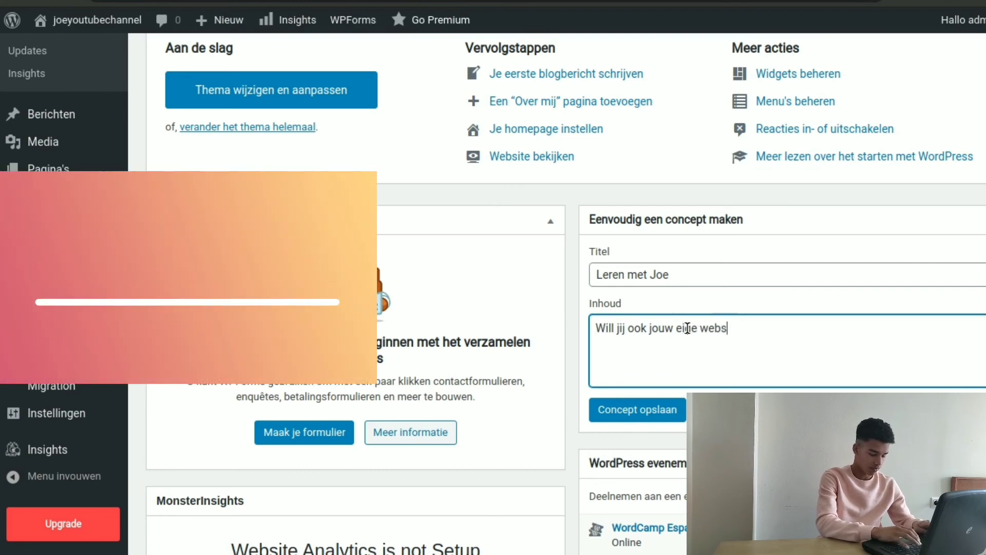
text(ite maken)
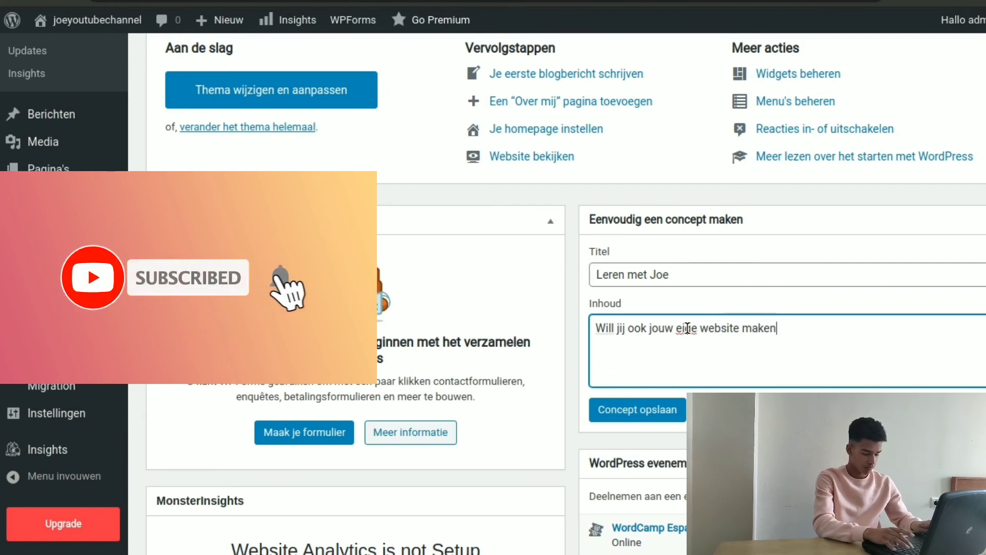
text(*)
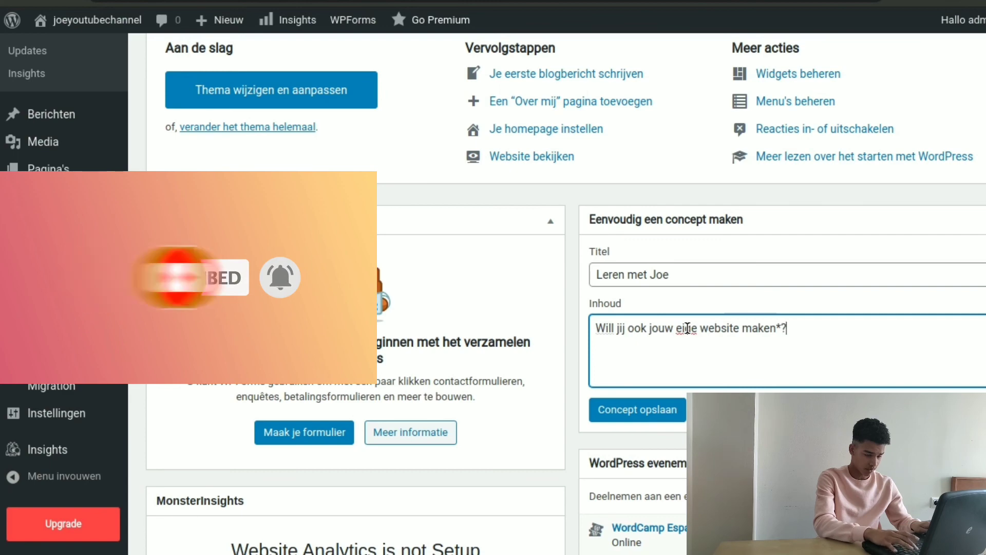
key(BackSpace)
key(BackSpace)
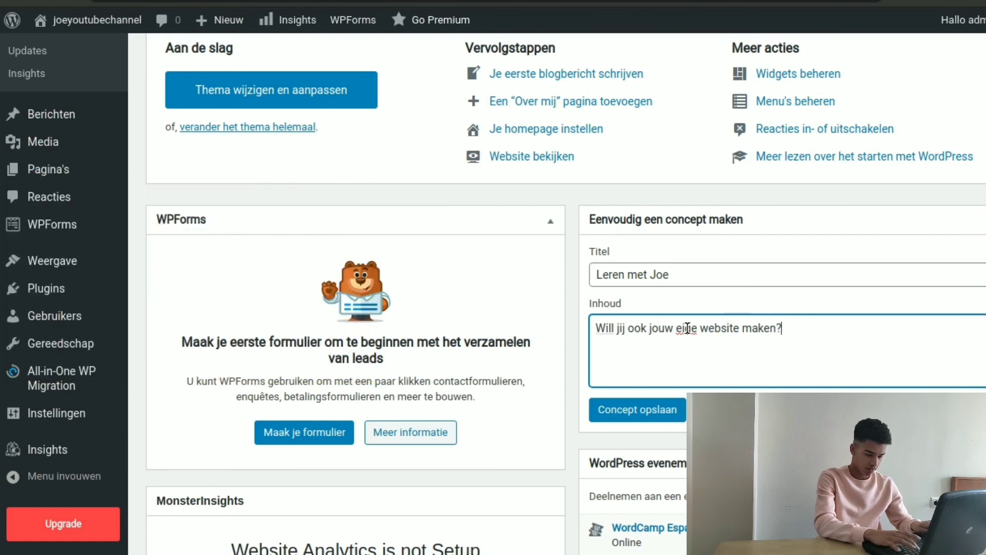
Correct "eige" to "eigen" in the draft's content, save the draft, and review the recent drafts list.
right_click(688, 328)
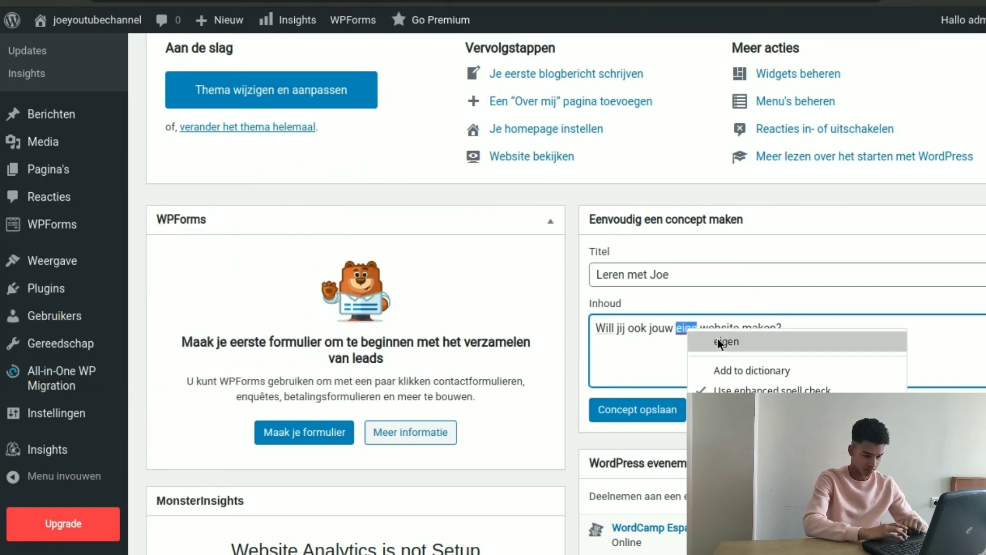
click(760, 342)
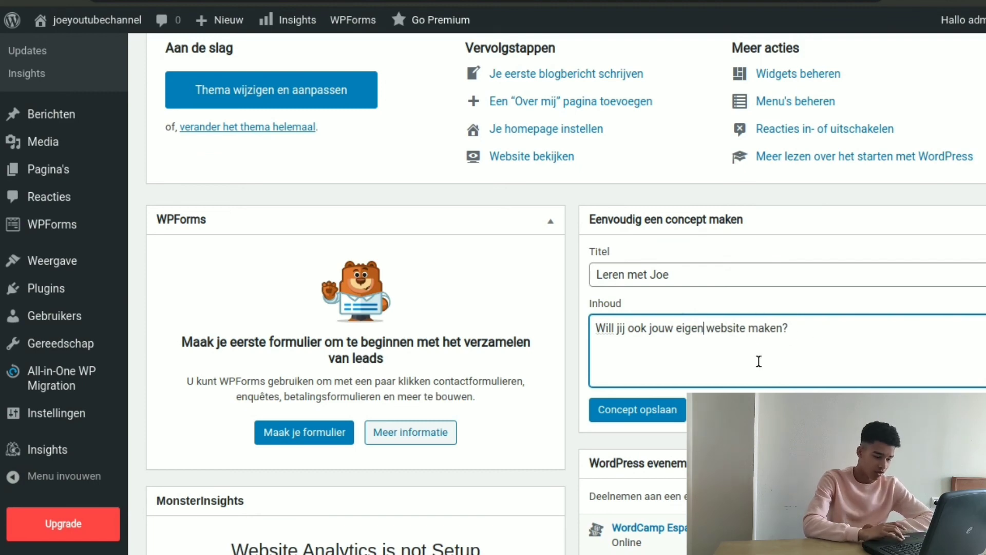
click(671, 413)
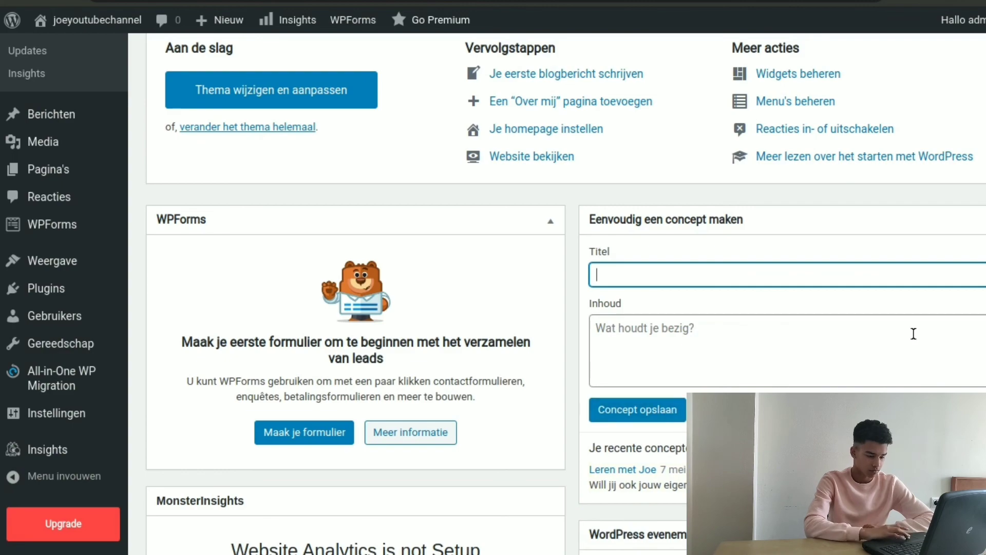
scroll(642, 349, down, 5)
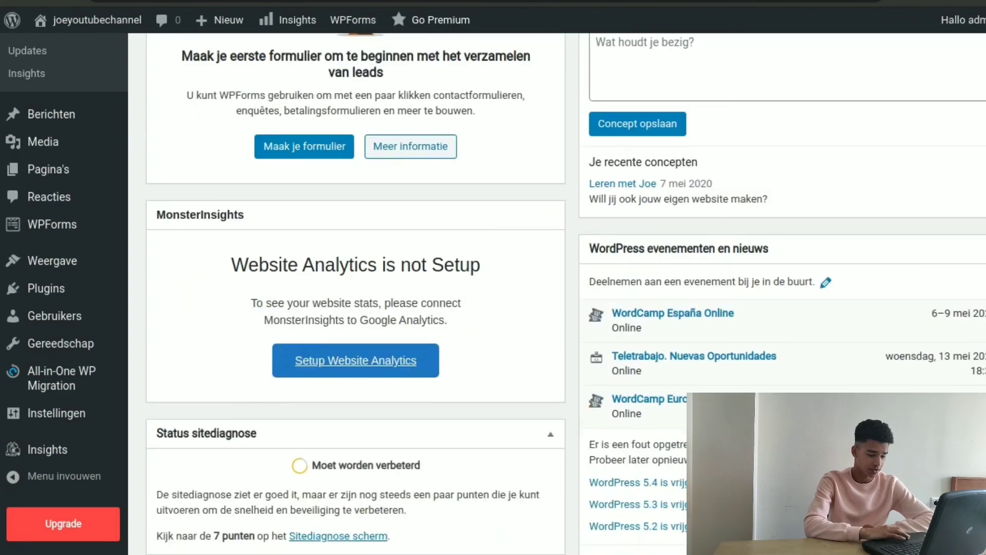
Open the public website from the dashboard's welcome section and review its blog front page from the header to the footer.
scroll(642, 350, up, 7)
scroll(642, 349, up, 6)
scroll(642, 349, down, 3)
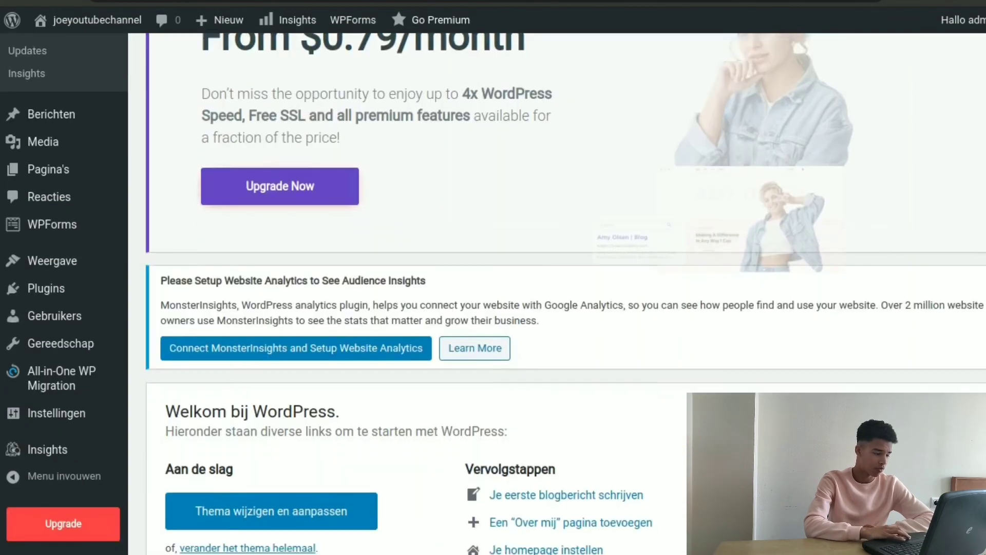
scroll(642, 350, up, 3)
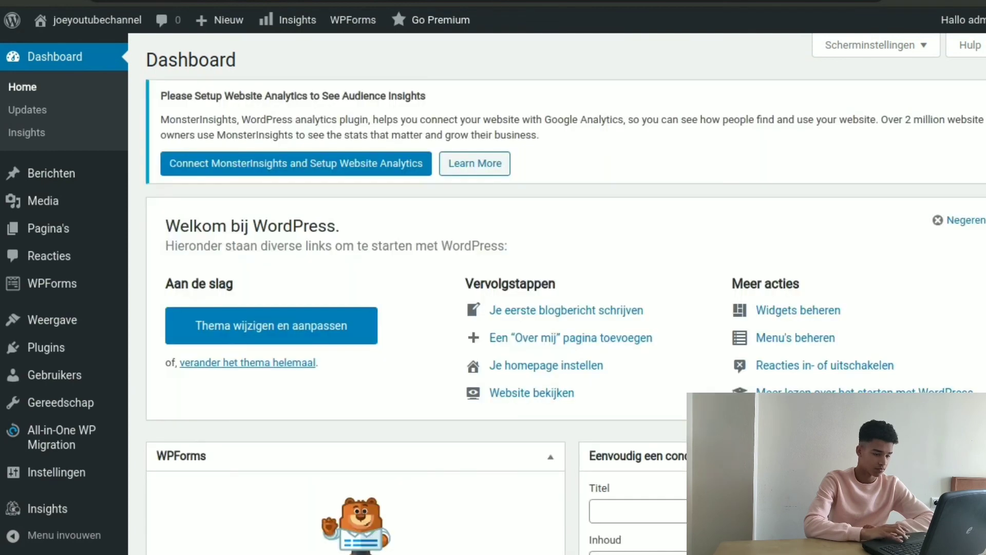
click(547, 395)
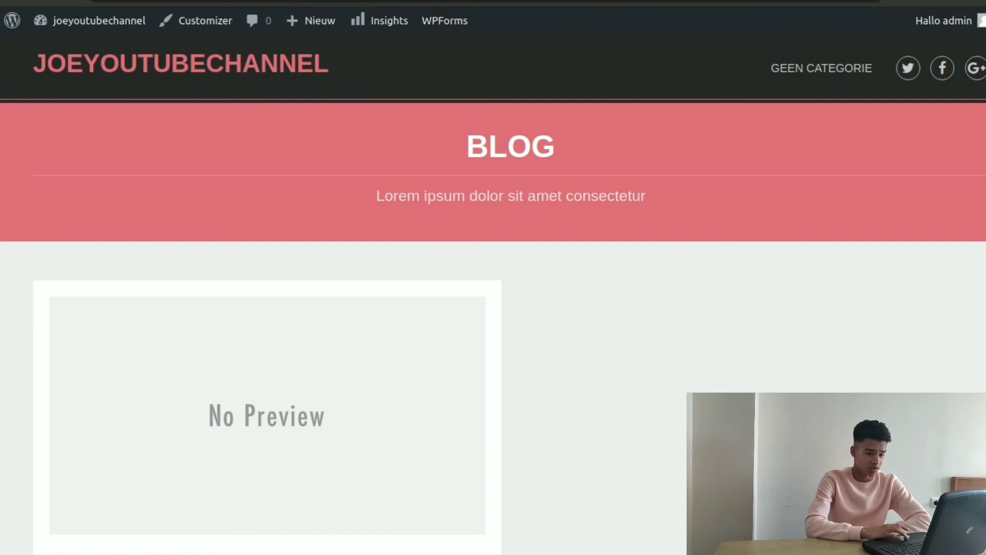
scroll(493, 298, down, 5)
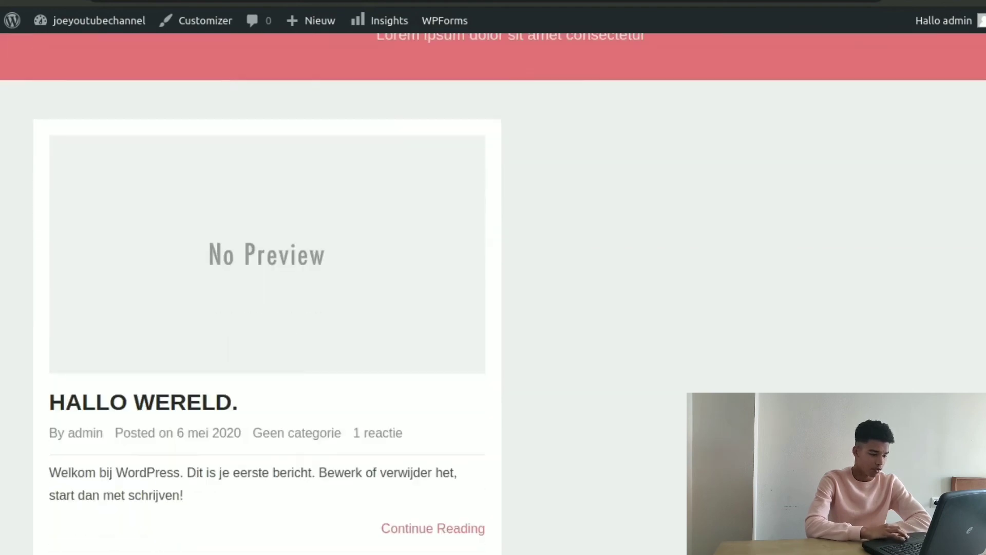
scroll(493, 298, down, 2)
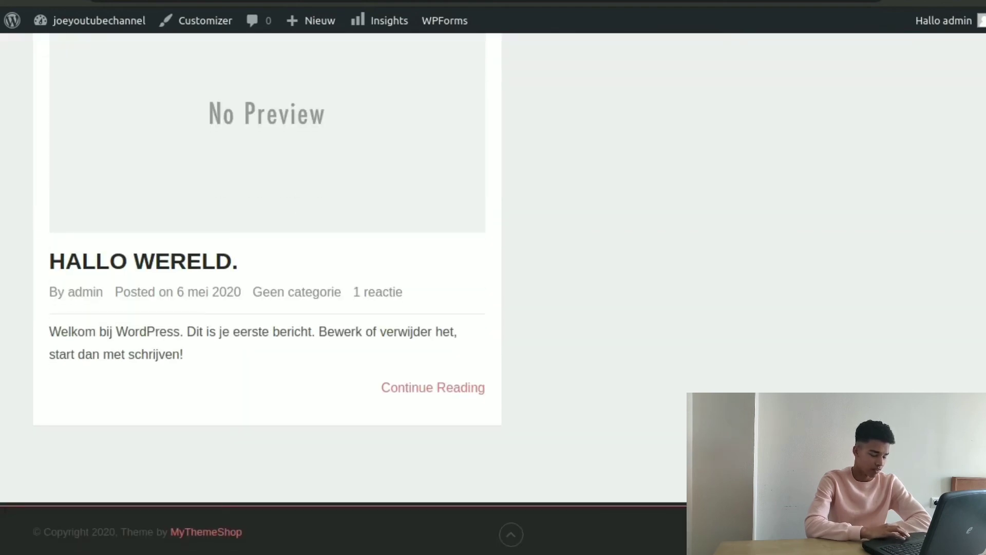
scroll(493, 298, up, 6)
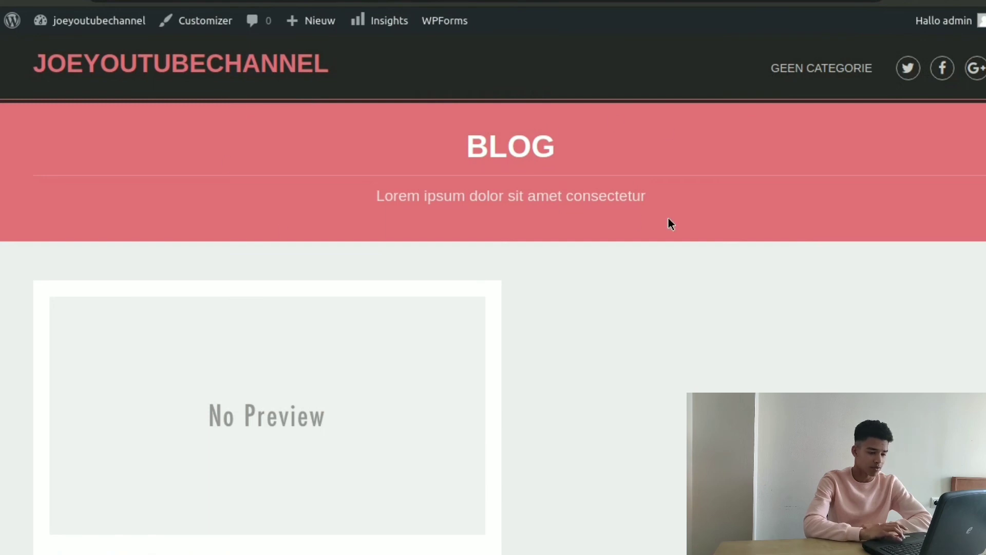
scroll(634, 123, down, 5)
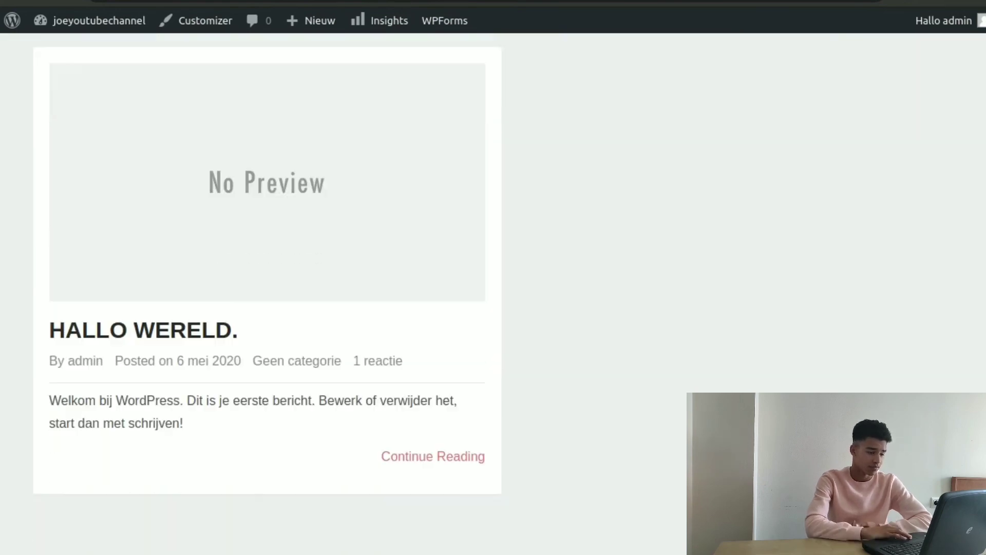
scroll(969, 165, up, 5)
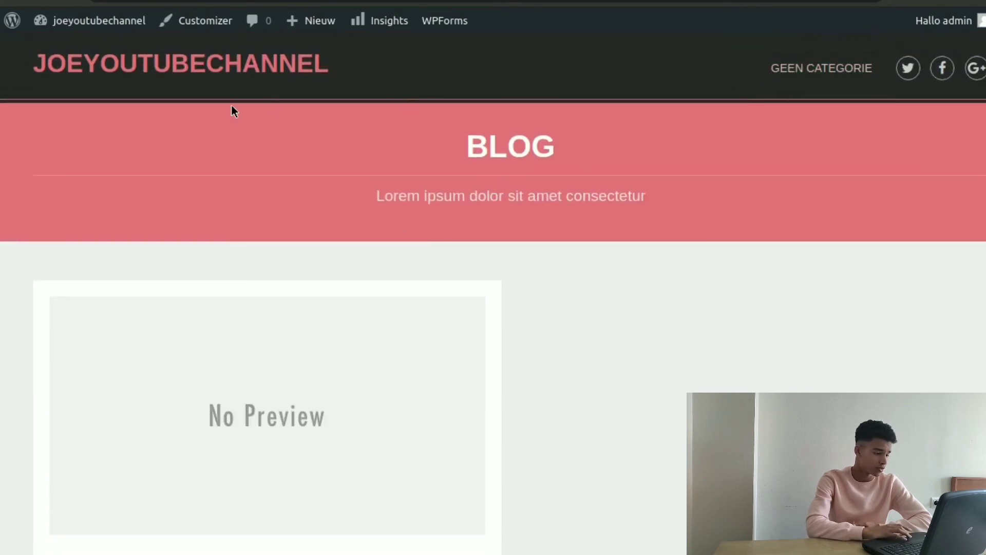
click(187, 23)
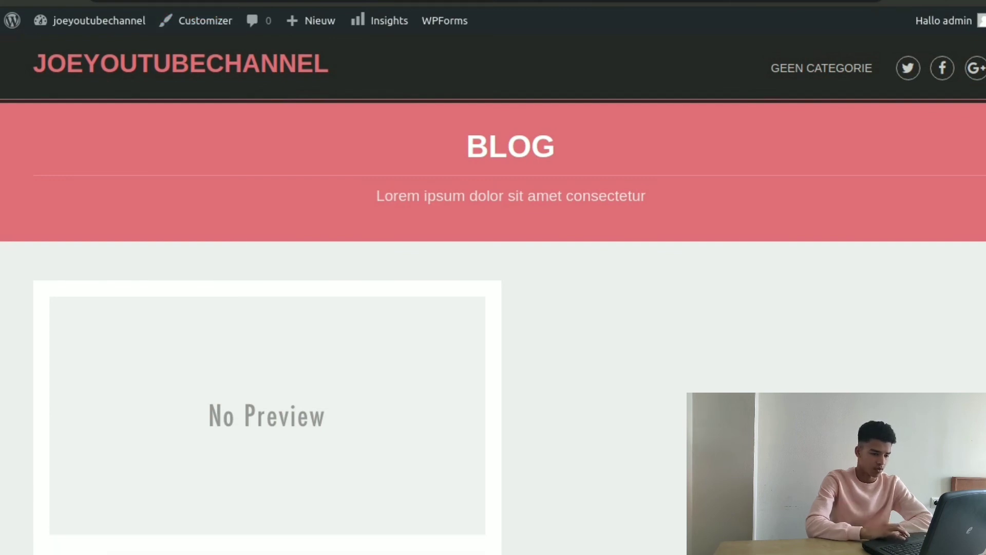
scroll(493, 288, down, 4)
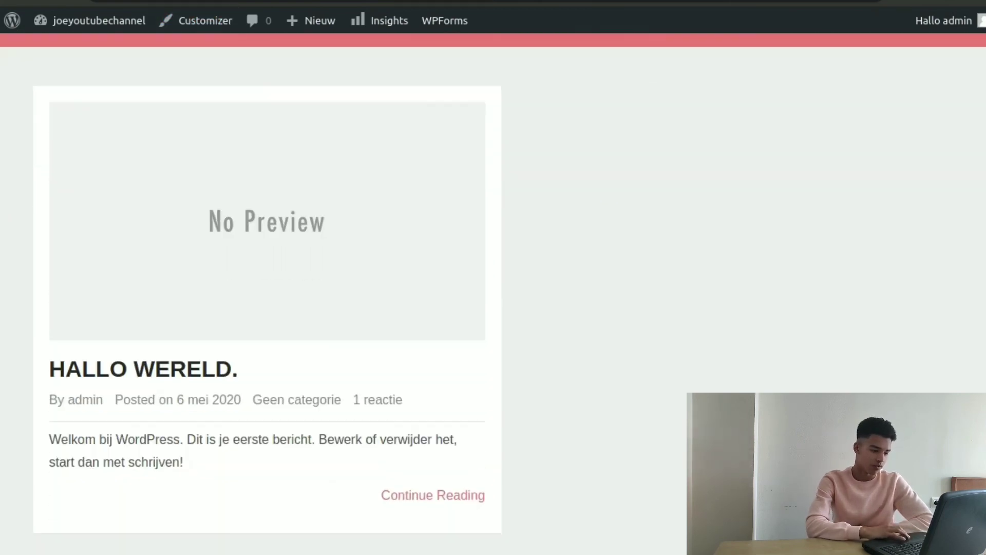
scroll(493, 288, down, 2)
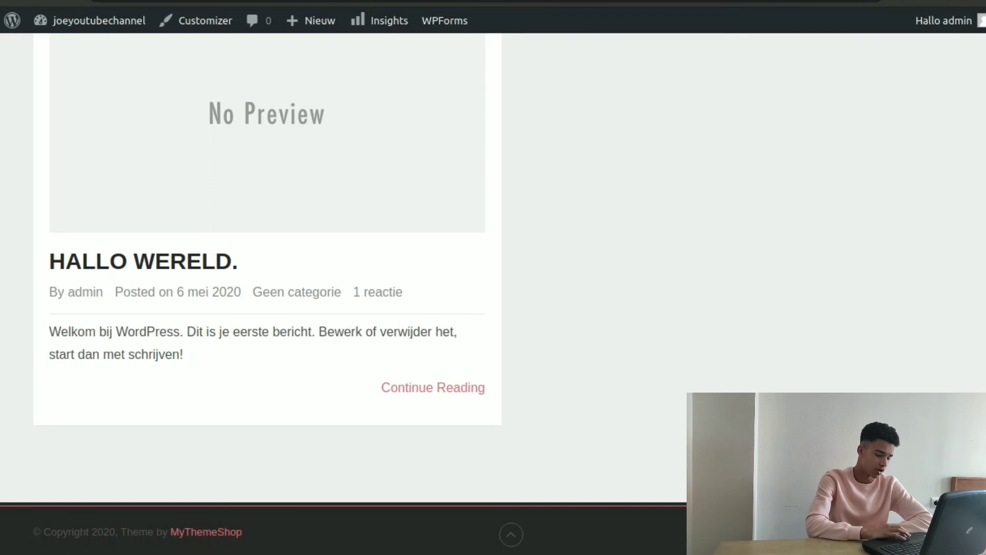
scroll(494, 287, up, 6)
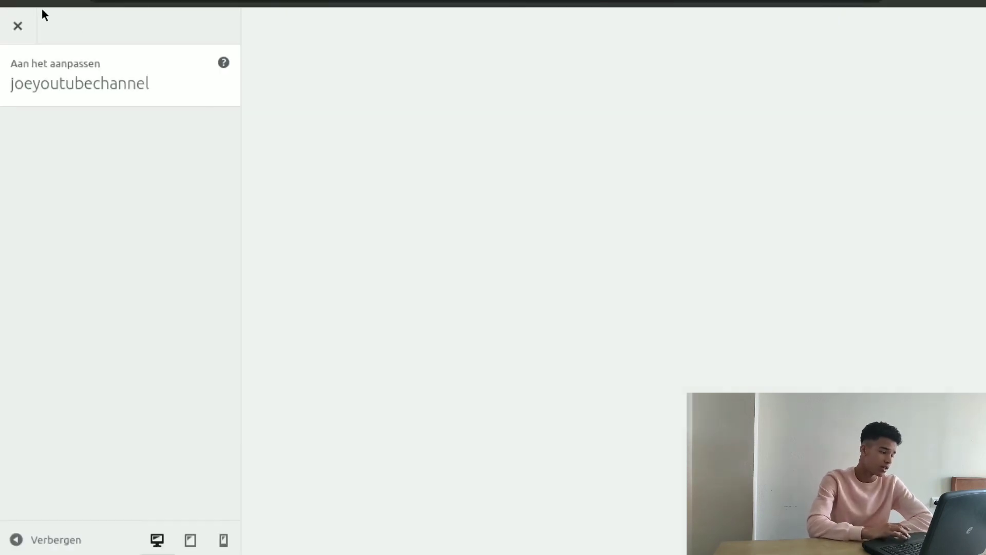
click(18, 24)
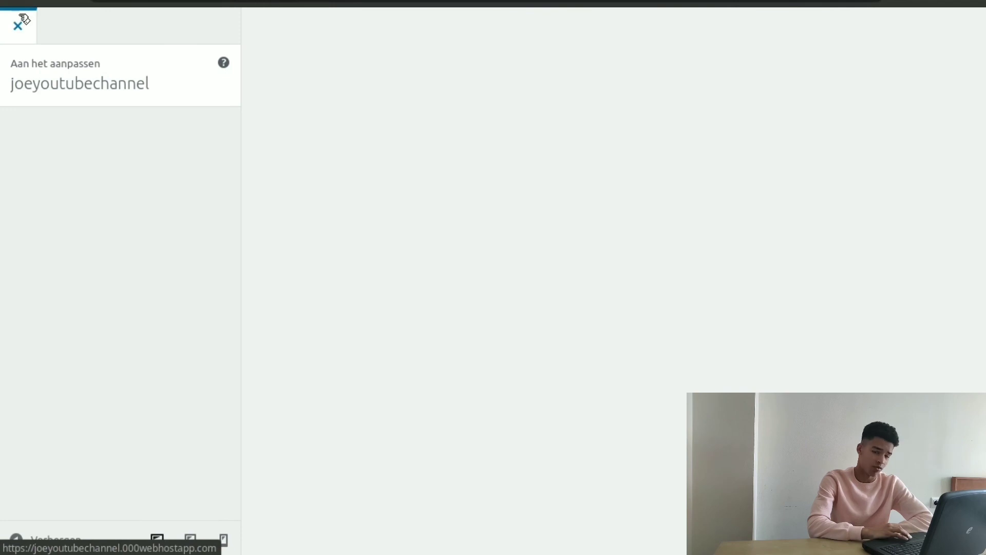